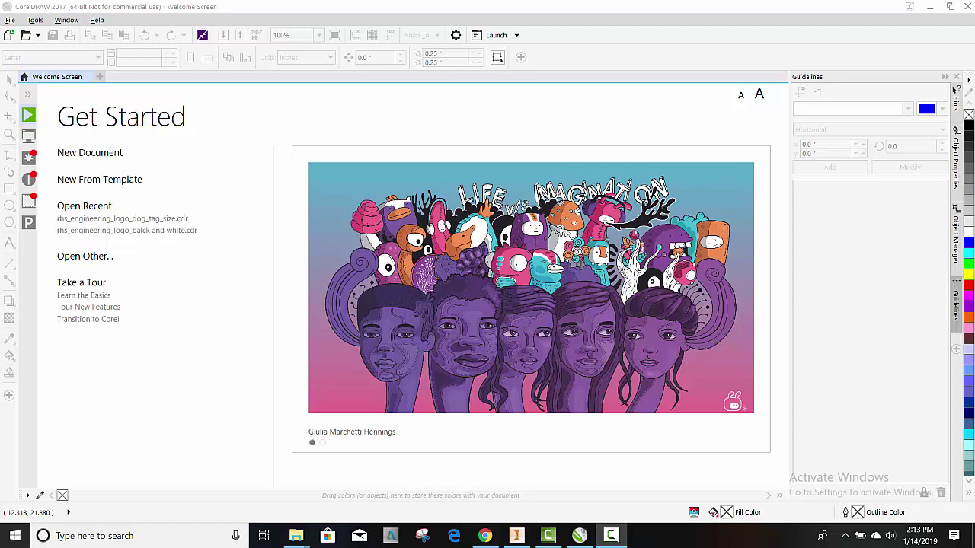
Step: Create a new RGB document 36 inches wide and 18 inches high at 300 dpi
{"action": "left_click", "coordinate": [10, 21]}
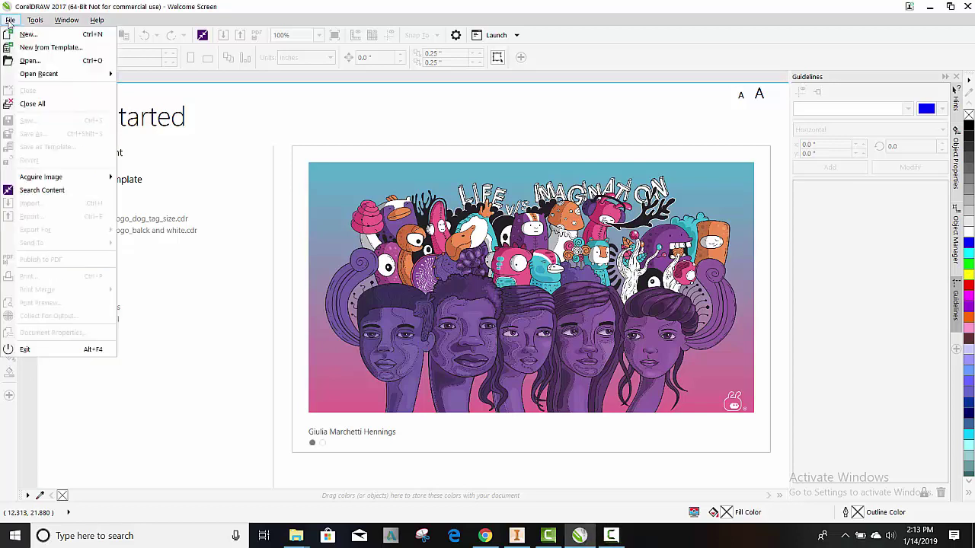
{"action": "mouse_move", "coordinate": [35, 93]}
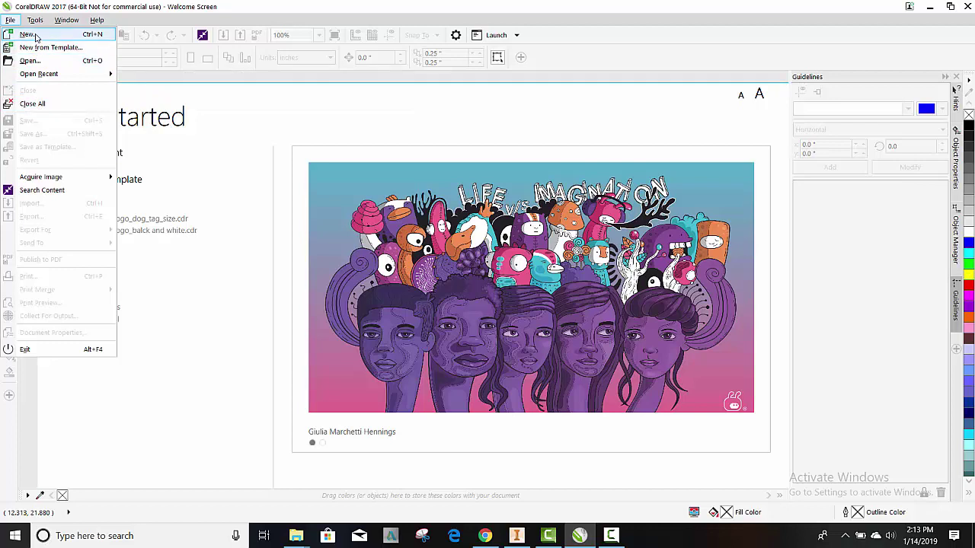
{"action": "left_click", "coordinate": [34, 35]}
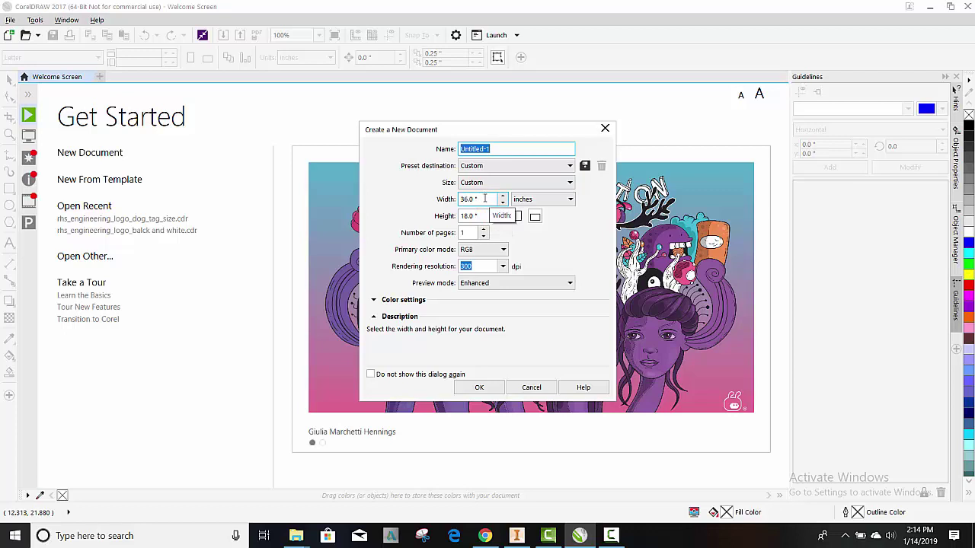
{"action": "left_click", "coordinate": [484, 199]}
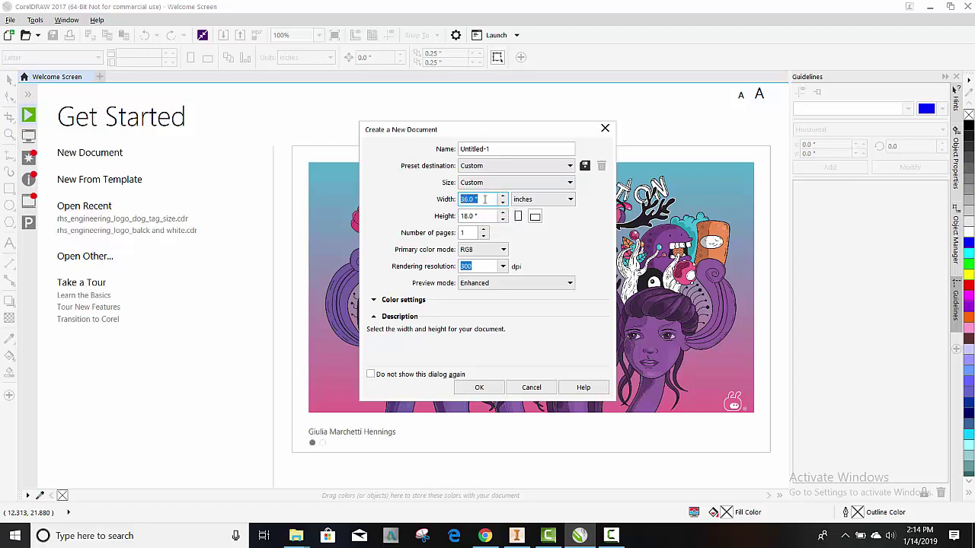
{"action": "left_click", "coordinate": [480, 215]}
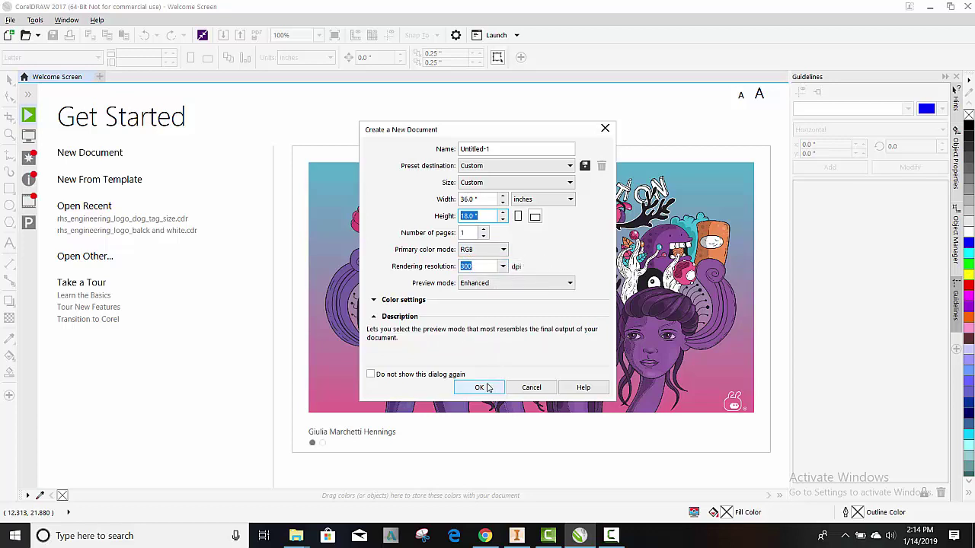
{"action": "left_click", "coordinate": [480, 387]}
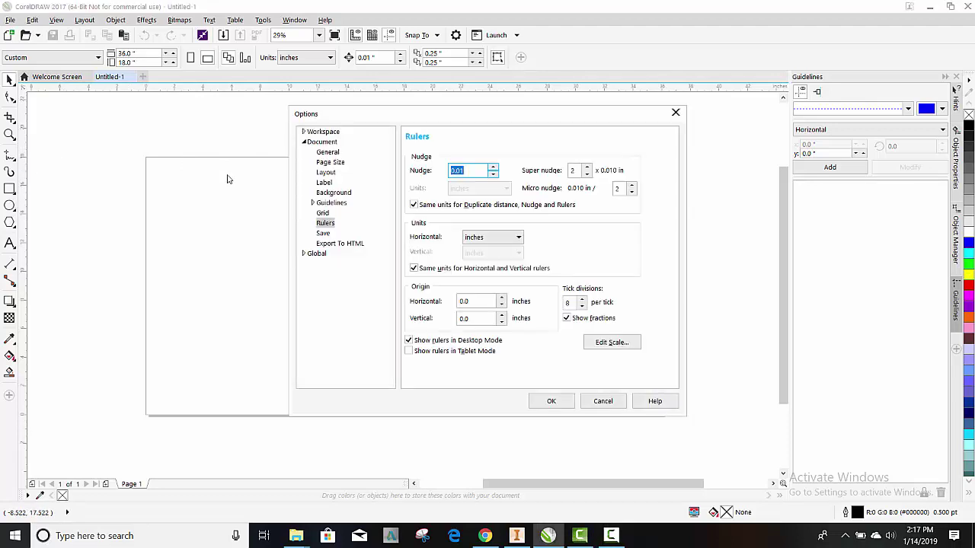
Step: Set the vertical ruler origin to 18 inches in the document's ruler options
{"action": "left_click", "coordinate": [471, 319]}
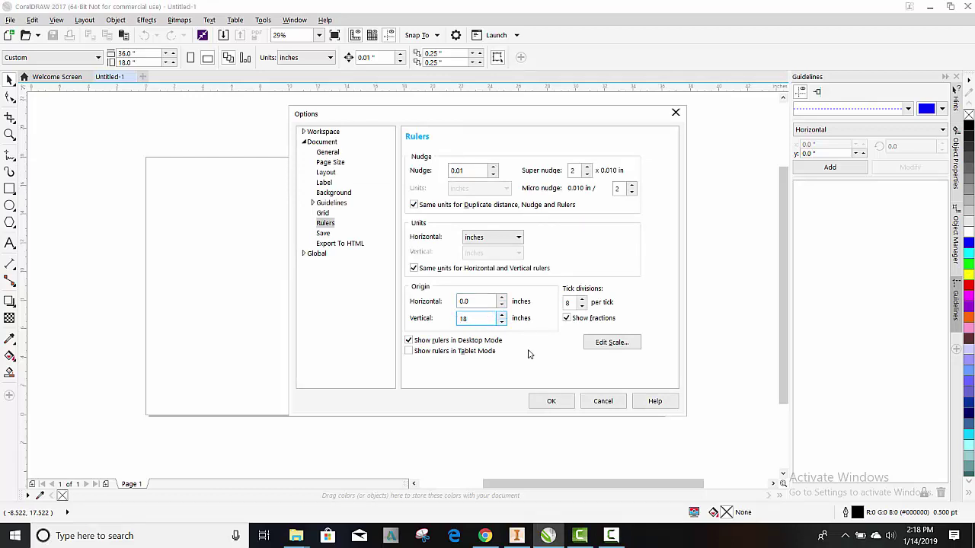
{"action": "left_click", "coordinate": [551, 401]}
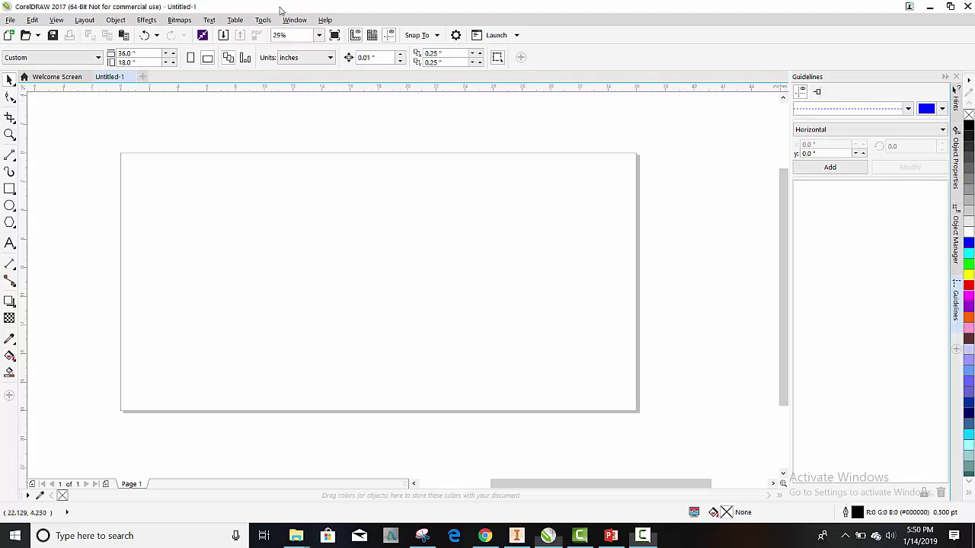
Step: Place logo_2018_black_white and sign_award_outline from the acrylic award folder onto the page, with the outline beside the logo
{"action": "left_click_drag", "start_coordinate": [279, 10], "coordinate": [459, 54]}
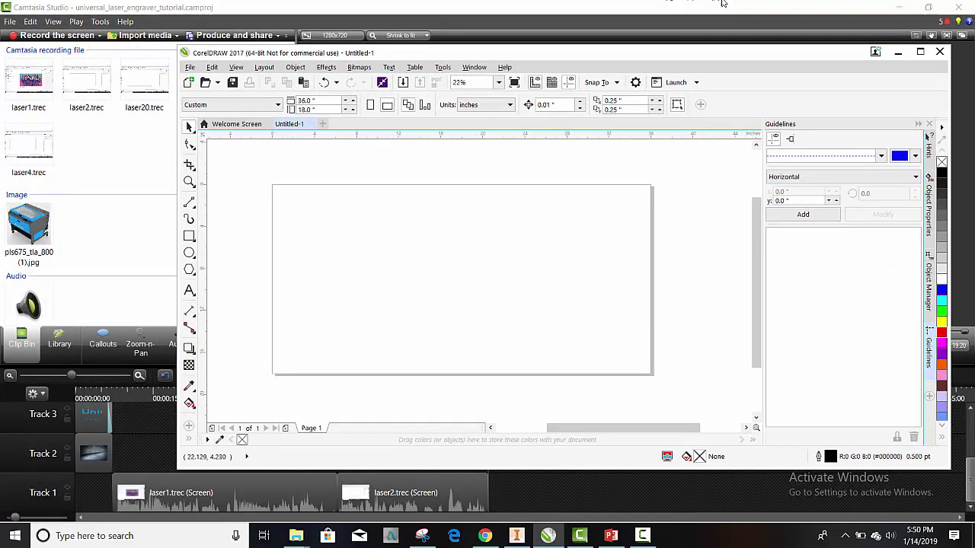
{"action": "left_click", "coordinate": [899, 7]}
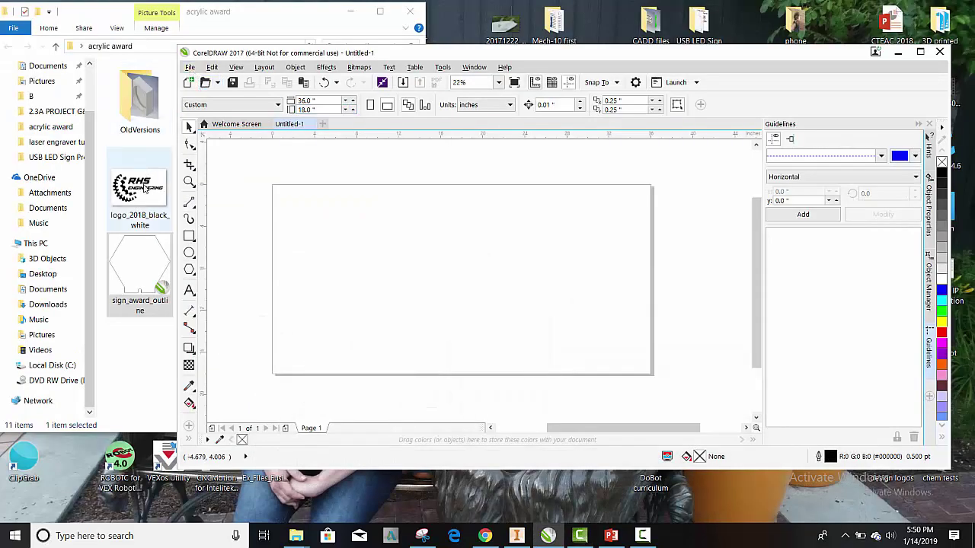
{"action": "left_click_drag", "start_coordinate": [139, 196], "coordinate": [392, 257]}
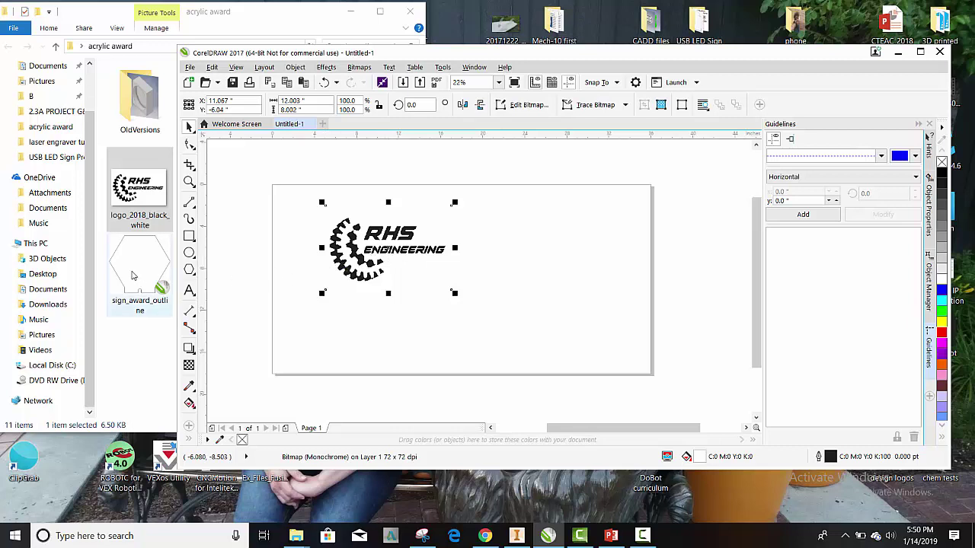
{"action": "left_click_drag", "start_coordinate": [132, 276], "coordinate": [558, 242]}
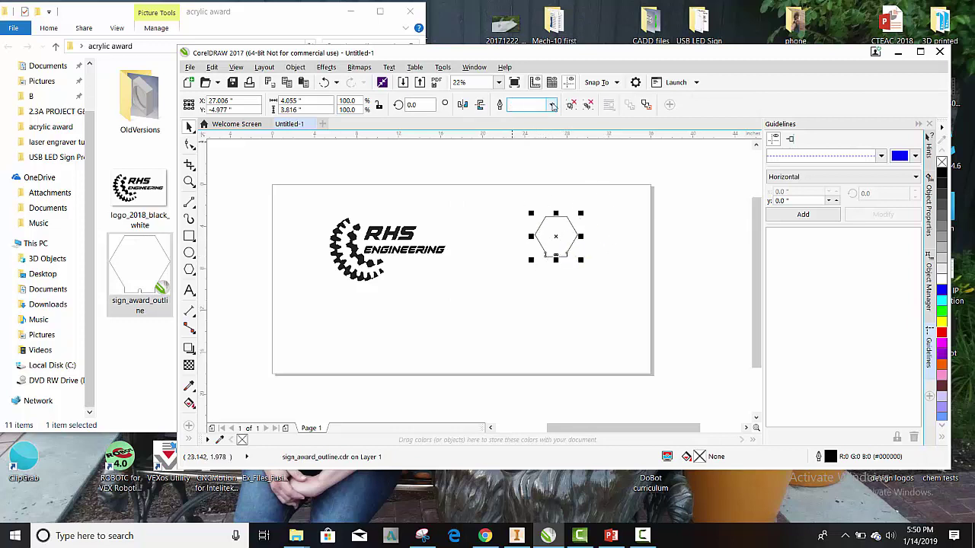
Step: Set the hexagonal award shape's outline width to Hairline
{"action": "left_click", "coordinate": [553, 105]}
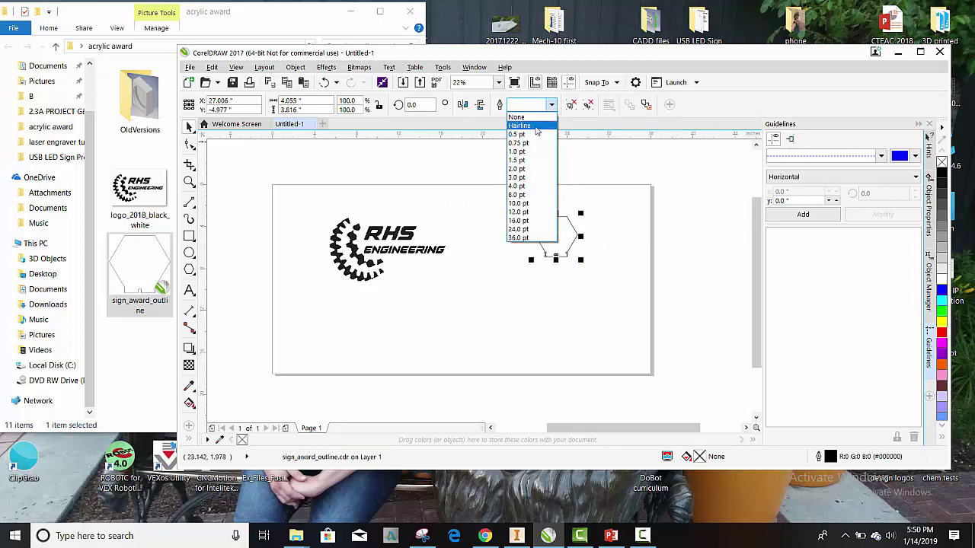
{"action": "left_click", "coordinate": [535, 130]}
{"action": "left_click", "coordinate": [485, 275]}
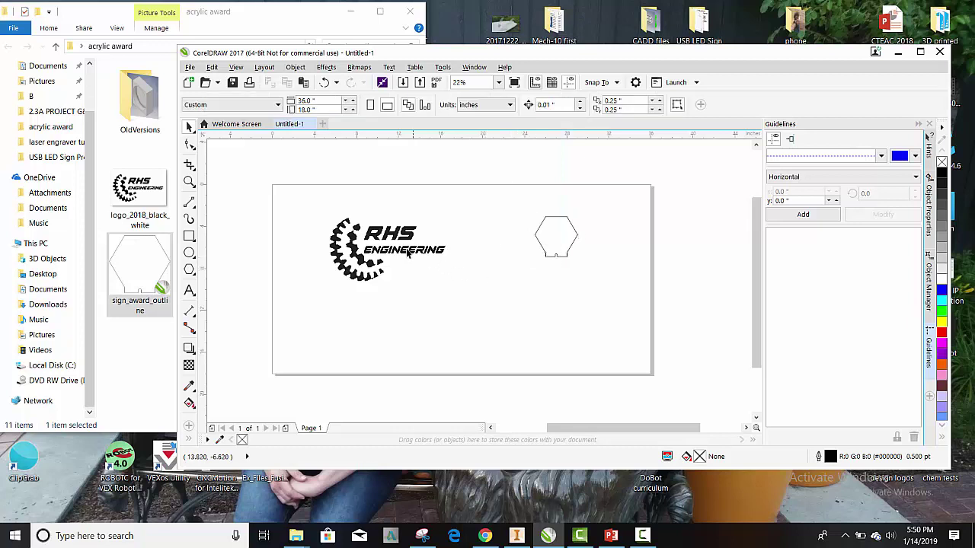
Step: Outline-trace the logo bitmap as a High Quality Image, keeping the original, and maximize the drawing window
{"action": "left_click", "coordinate": [378, 242]}
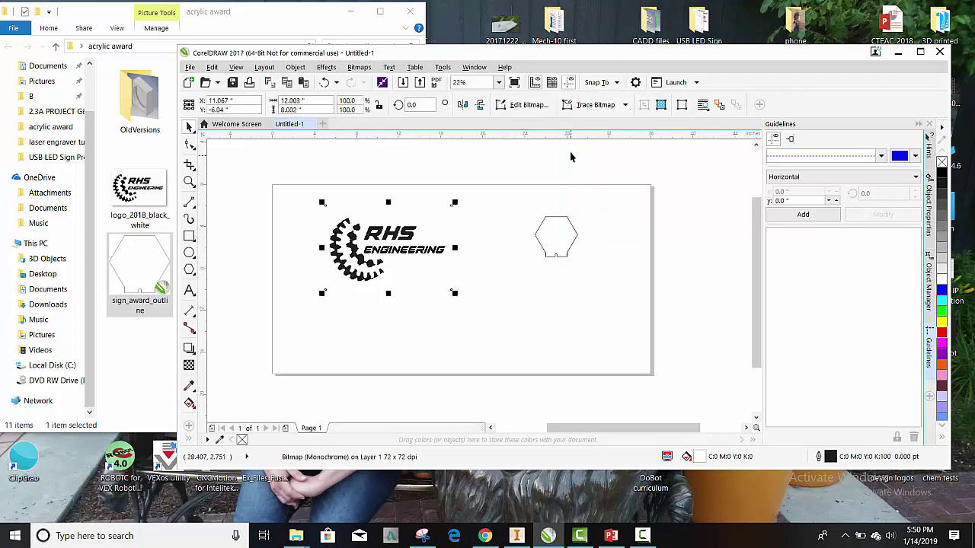
{"action": "left_click", "coordinate": [609, 108]}
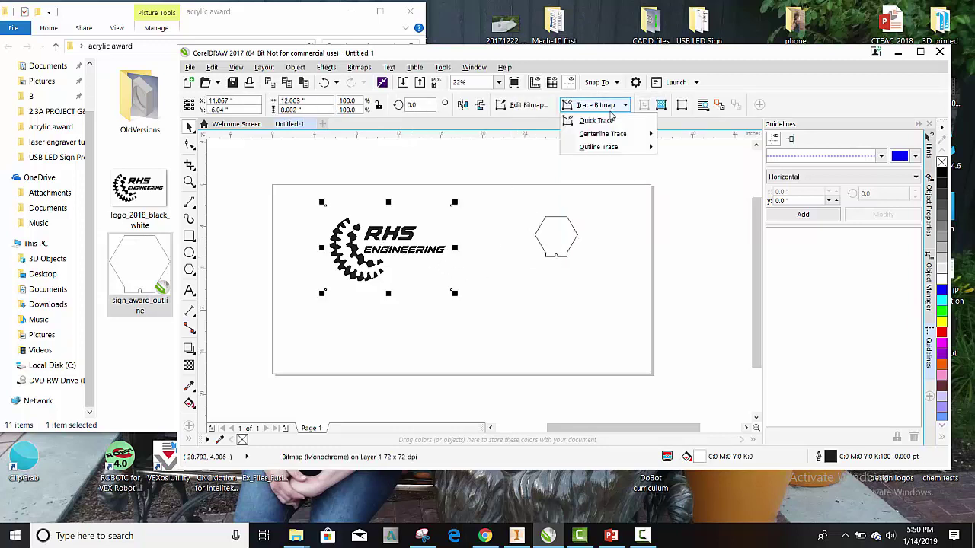
{"action": "mouse_move", "coordinate": [609, 147]}
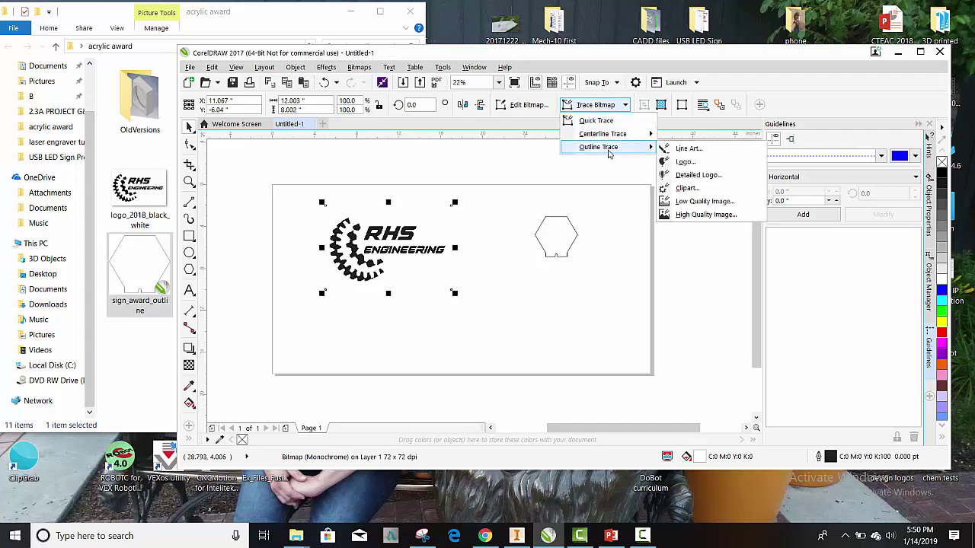
{"action": "left_click", "coordinate": [699, 213]}
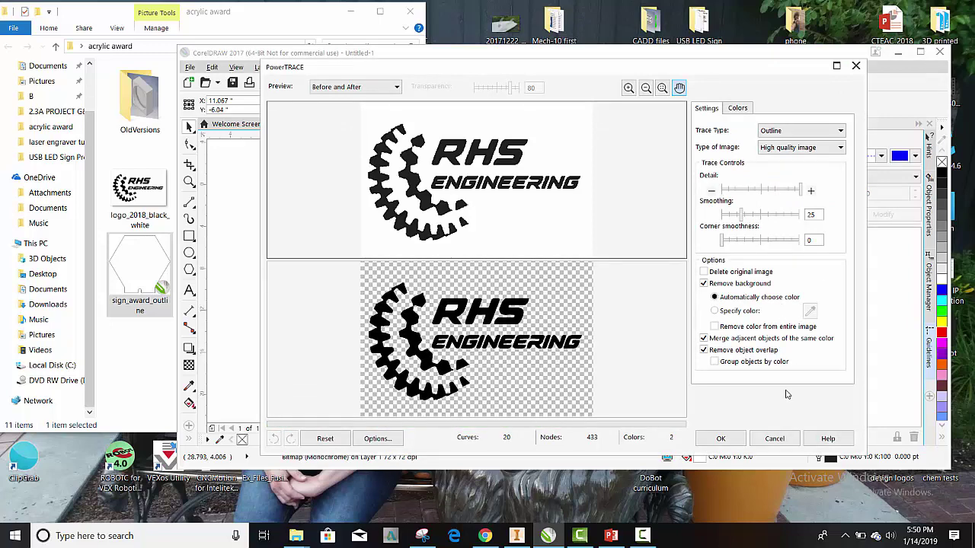
{"action": "left_click", "coordinate": [734, 438]}
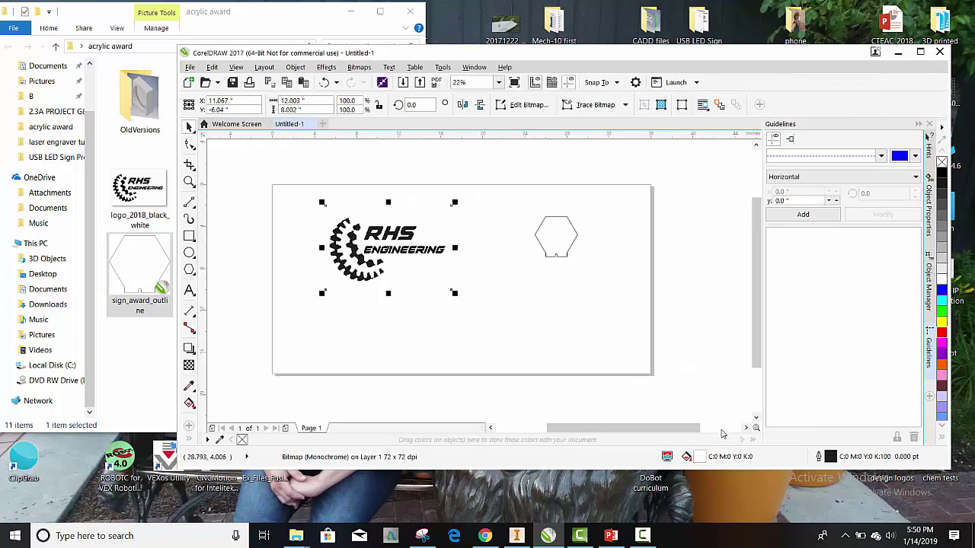
{"action": "left_click", "coordinate": [920, 52]}
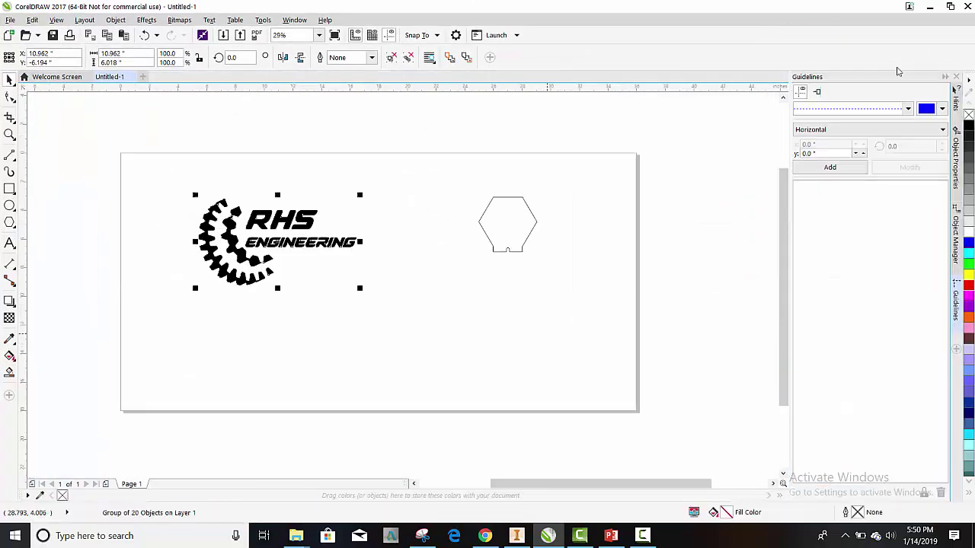
{"action": "left_click", "coordinate": [569, 303]}
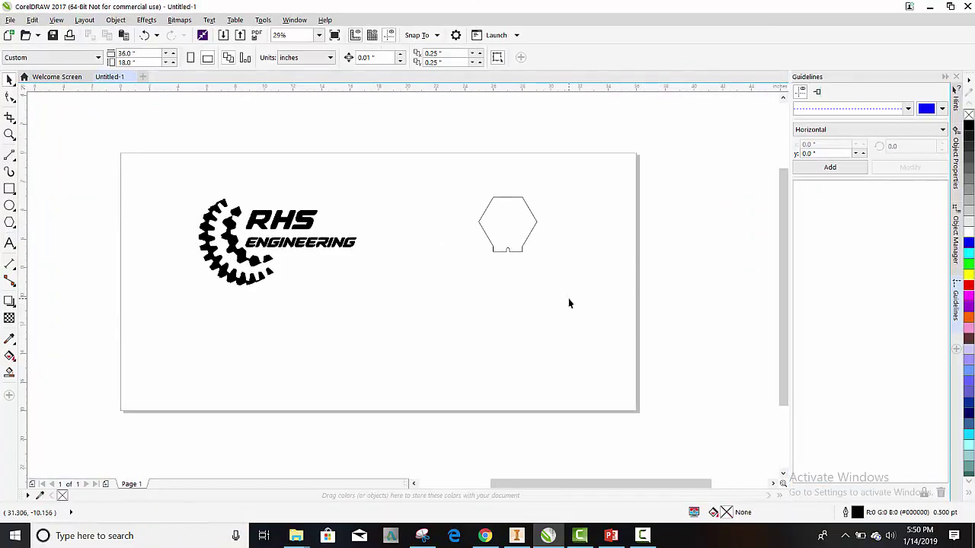
{"action": "key", "text": "F10"}
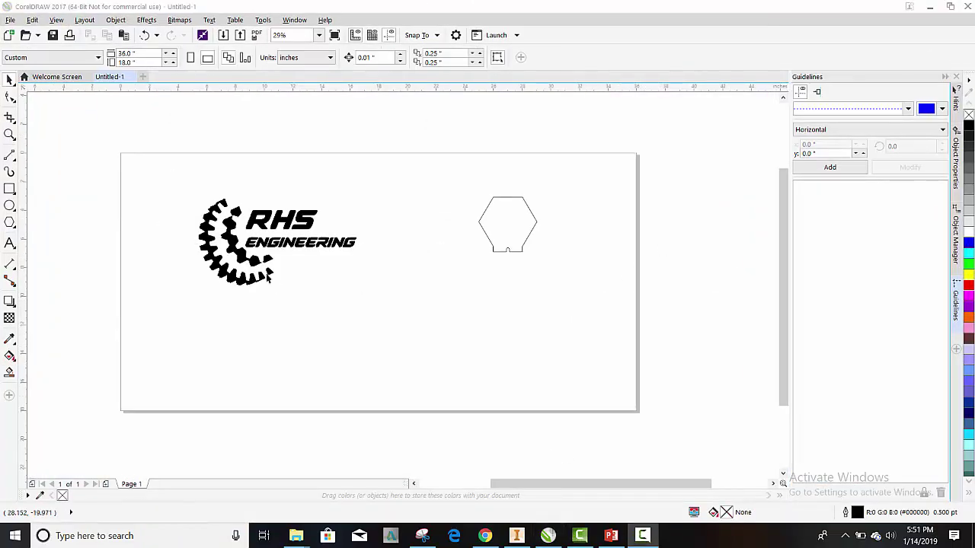
Step: Scale the traced logo down to about 7.4 inches wide and delete the original logo bitmap behind it
{"action": "left_click", "coordinate": [232, 247]}
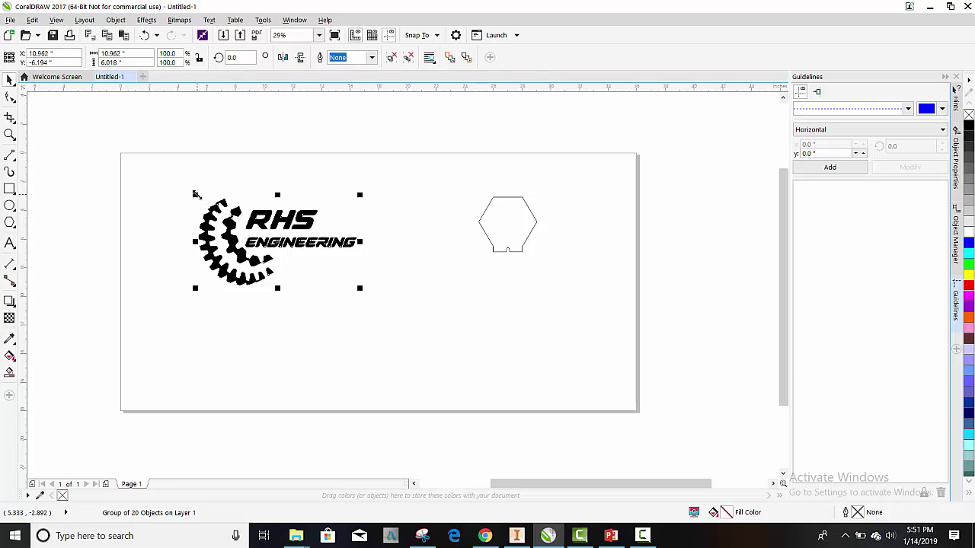
{"action": "left_click_drag", "start_coordinate": [195, 194], "coordinate": [244, 222]}
{"action": "left_click", "coordinate": [343, 296]}
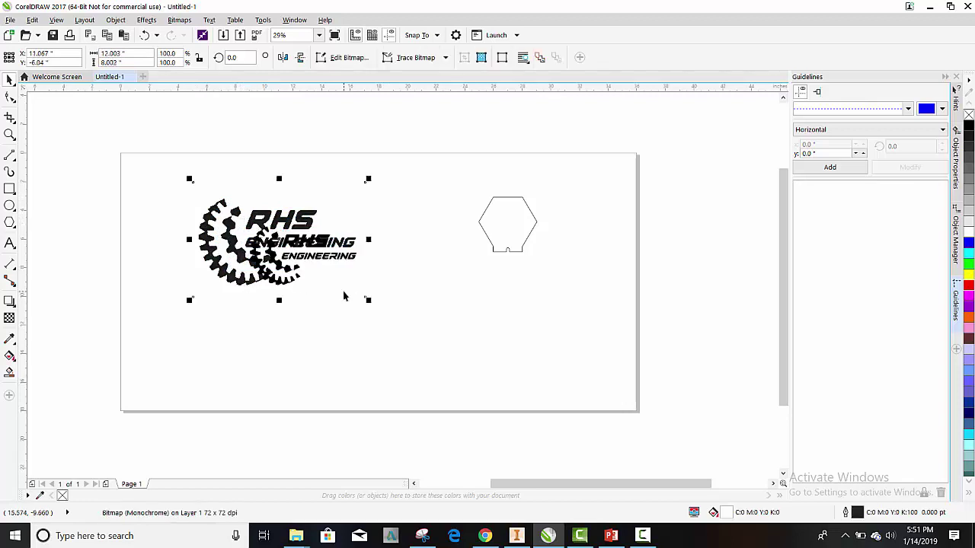
{"action": "left_click_drag", "start_coordinate": [311, 253], "coordinate": [457, 317]}
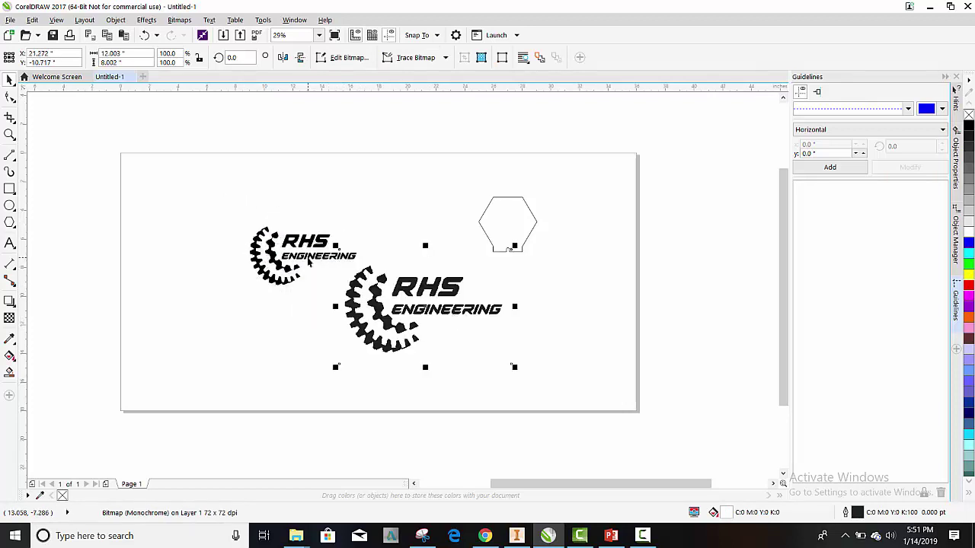
{"action": "key", "text": "Delete"}
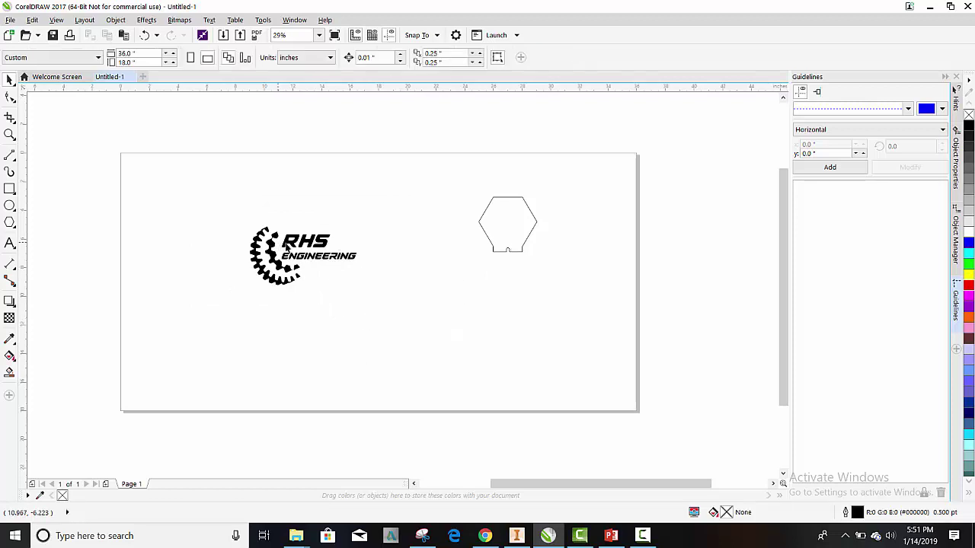
Step: Shrink the traced logo around its centre to about 5.4 by 2.9 inches
{"action": "left_click", "coordinate": [287, 245]}
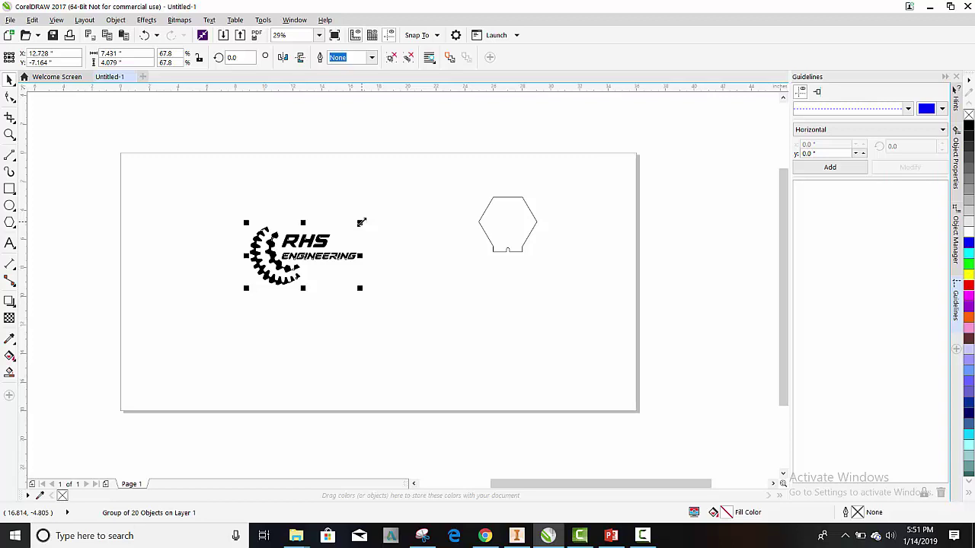
{"action": "left_click_drag", "start_coordinate": [361, 223], "coordinate": [348, 228]}
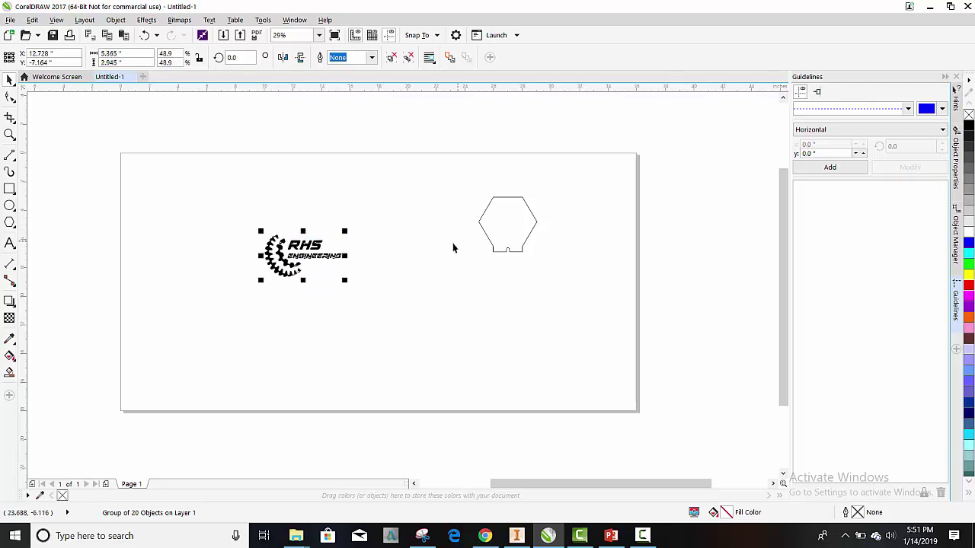
Step: Move the hexagonal award outline near the logo, centred at about X 7.6, Y -2.9 inches
{"action": "left_click", "coordinate": [9, 135]}
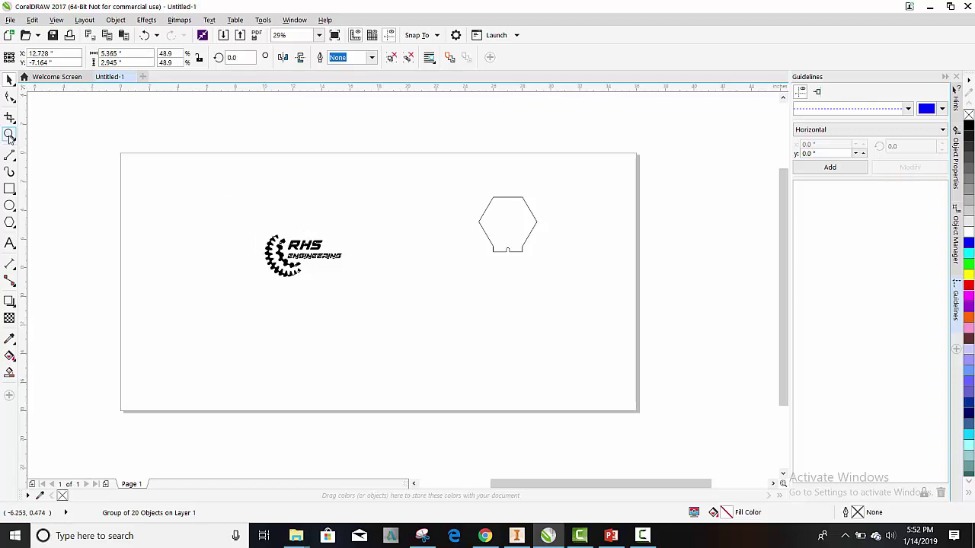
{"action": "left_click", "coordinate": [256, 202]}
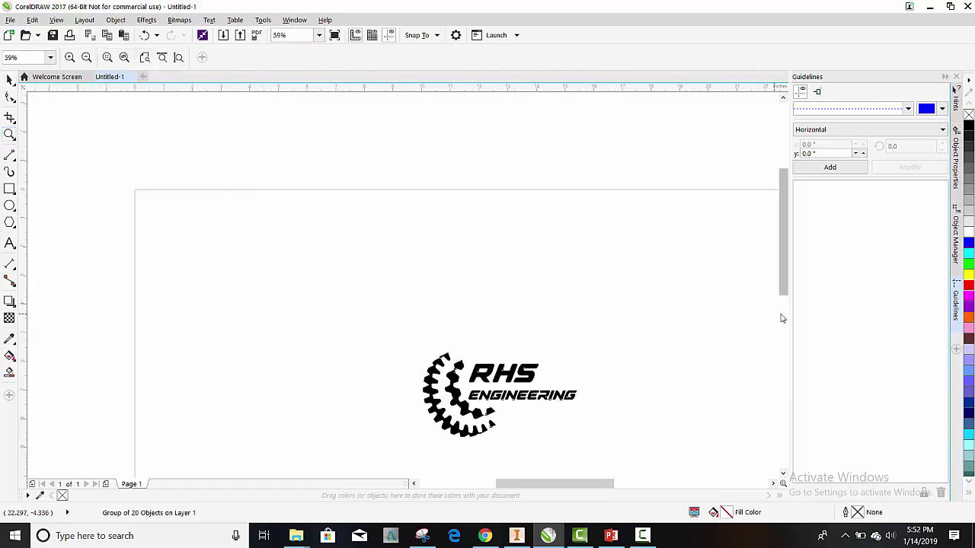
{"action": "left_click_drag", "start_coordinate": [591, 484], "coordinate": [634, 485]}
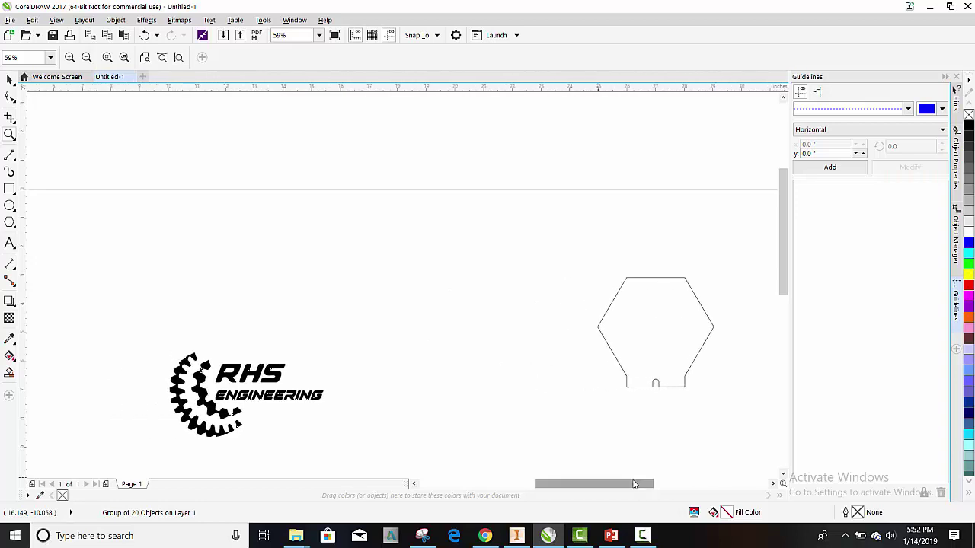
{"action": "left_click", "coordinate": [9, 80]}
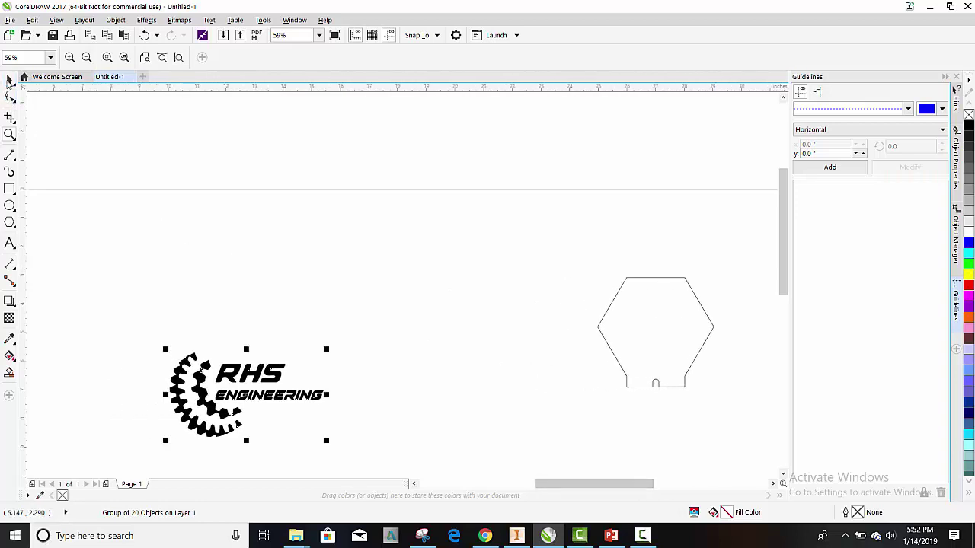
{"action": "left_click", "coordinate": [677, 328]}
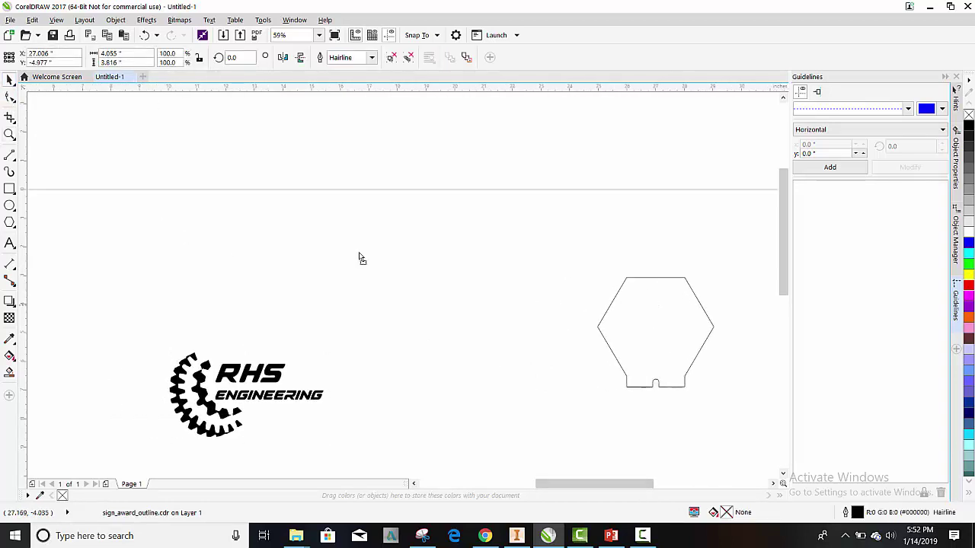
{"action": "left_click_drag", "start_coordinate": [361, 258], "coordinate": [106, 253]}
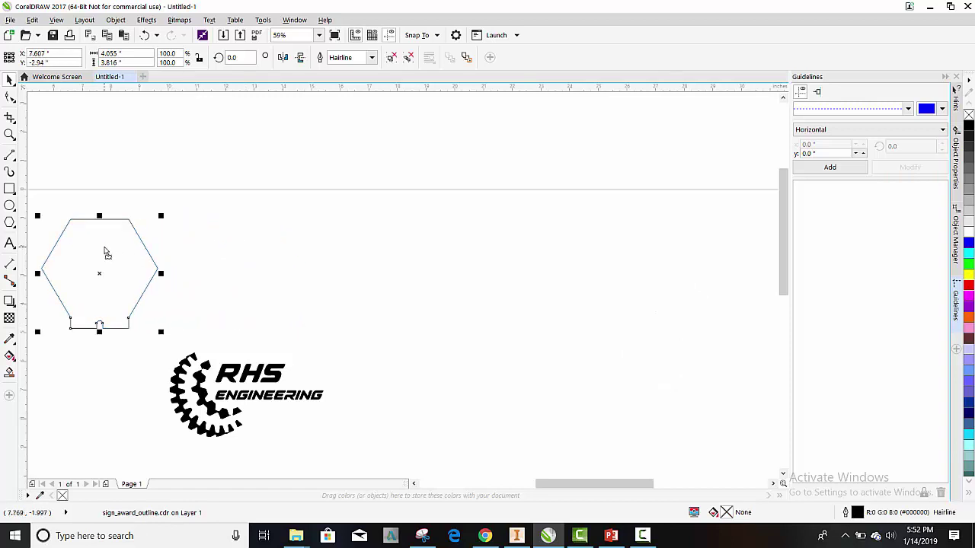
{"action": "left_click", "coordinate": [208, 384]}
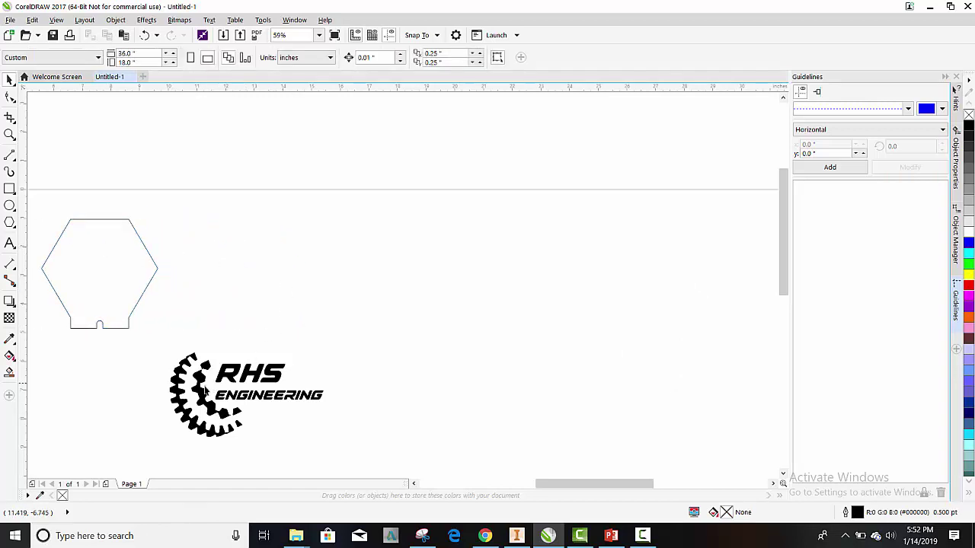
Step: Shrink the traced logo to about 3.3 by 1.8 inches and place it beside the hexagon, centred at about X 12.8, Y -2.4 inches
{"action": "left_click", "coordinate": [204, 390]}
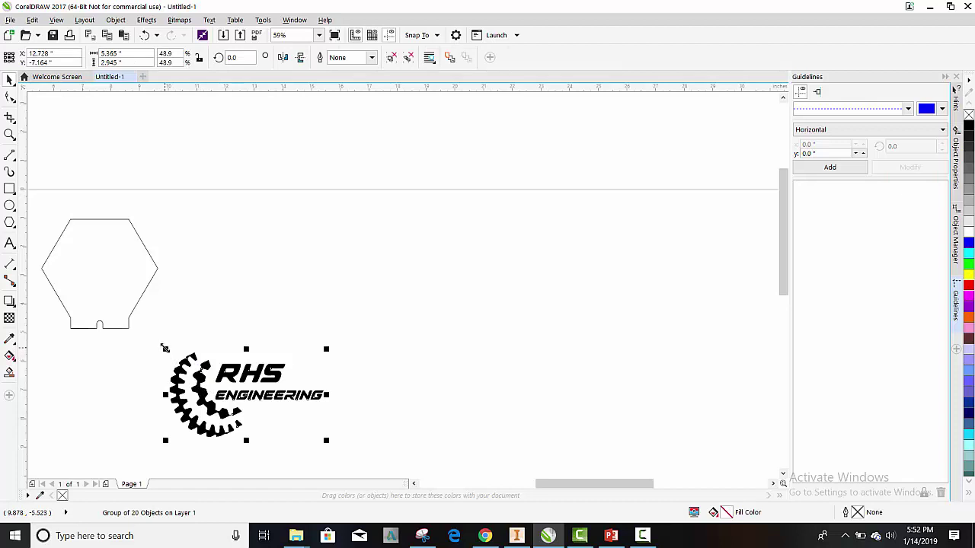
{"action": "left_click_drag", "start_coordinate": [164, 348], "coordinate": [176, 356]}
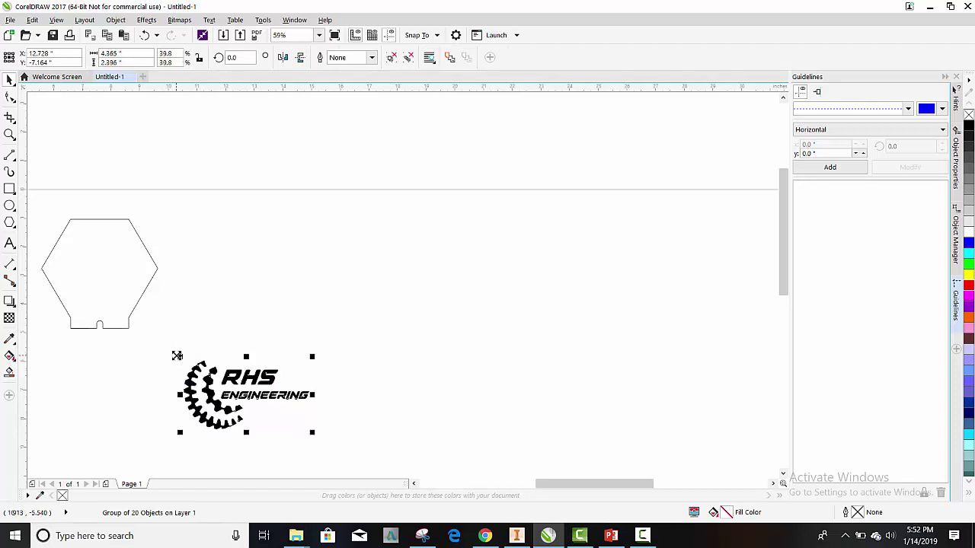
{"action": "left_click_drag", "start_coordinate": [238, 378], "coordinate": [271, 253]}
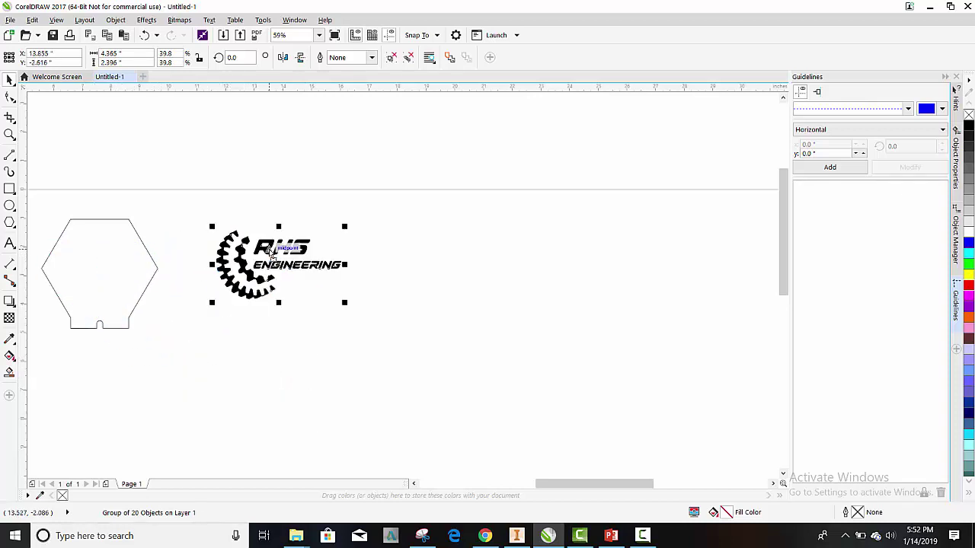
{"action": "left_click_drag", "start_coordinate": [212, 226], "coordinate": [218, 230]}
{"action": "left_click_drag", "start_coordinate": [272, 257], "coordinate": [199, 236]}
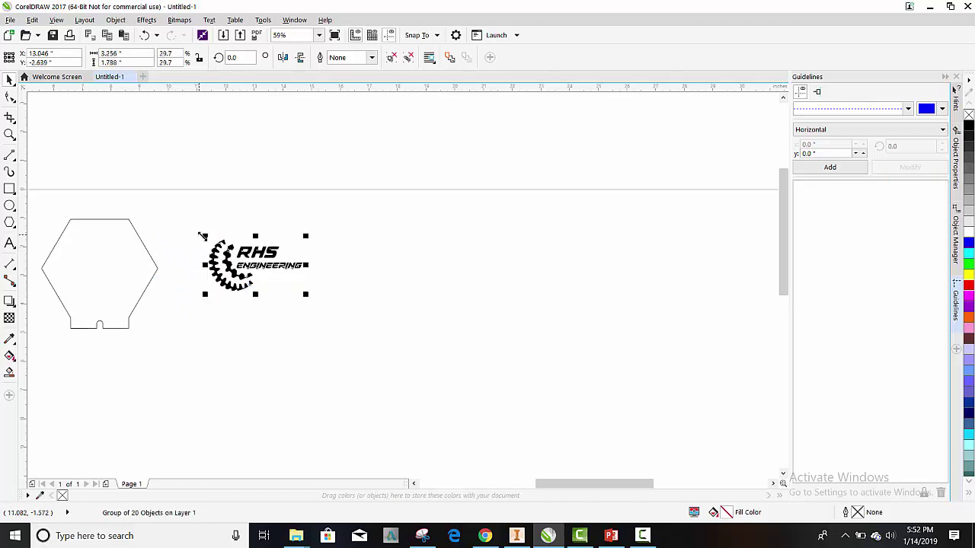
{"action": "left_click_drag", "start_coordinate": [200, 235], "coordinate": [242, 249]}
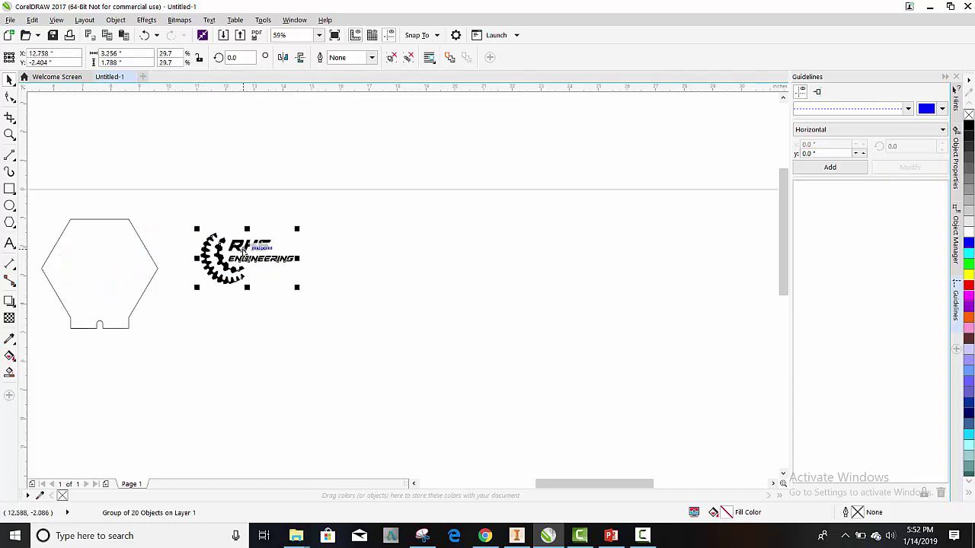
Step: Set the outline width of the RHS Engineering logo group to Hairline
{"action": "left_click", "coordinate": [372, 58]}
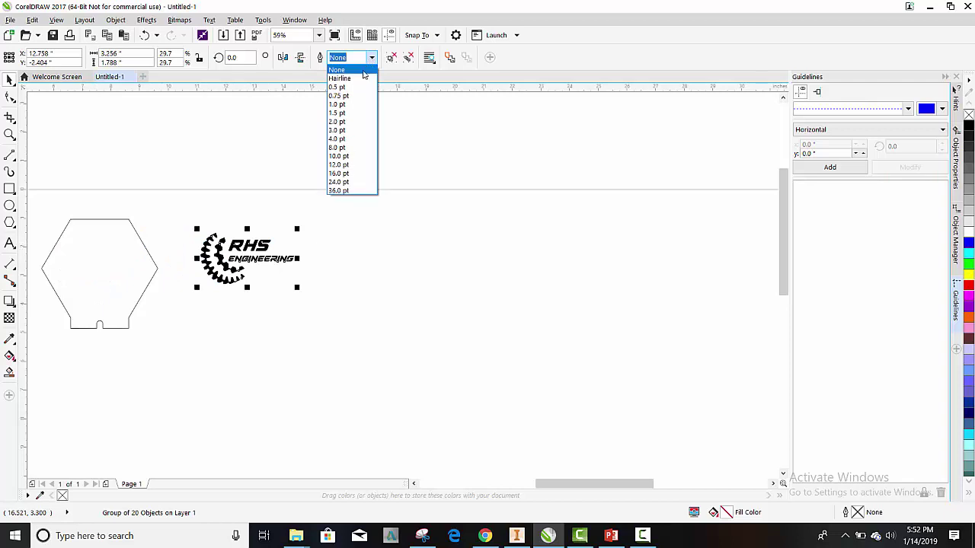
{"action": "left_click", "coordinate": [363, 78]}
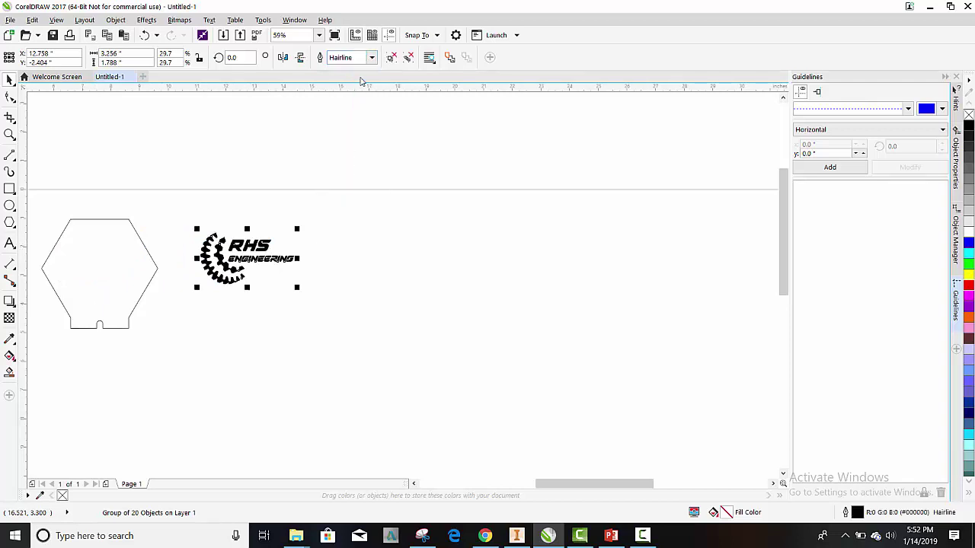
{"action": "left_click", "coordinate": [383, 256]}
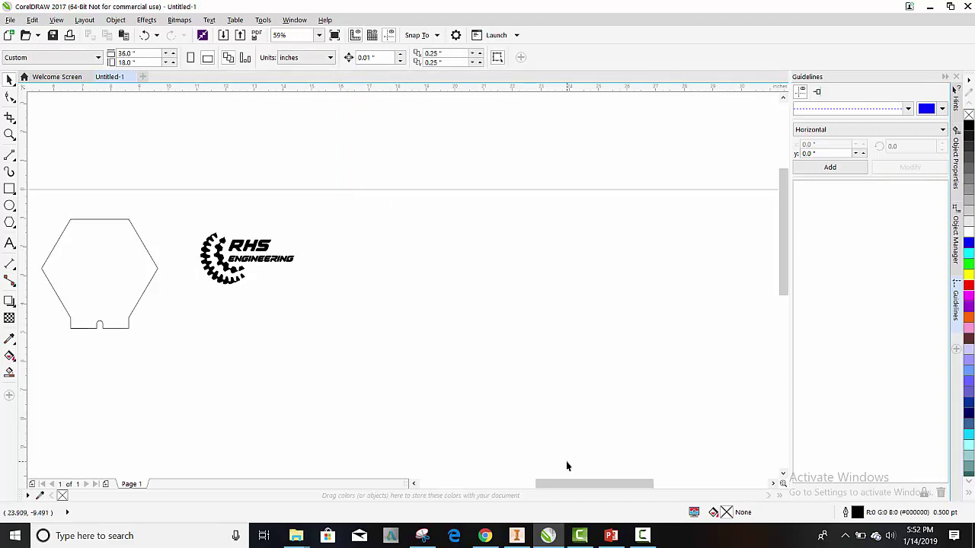
Step: Colour the hexagonal award outline pure red (R255 G0 B0) for cutting
{"action": "left_click_drag", "start_coordinate": [578, 483], "coordinate": [531, 483]}
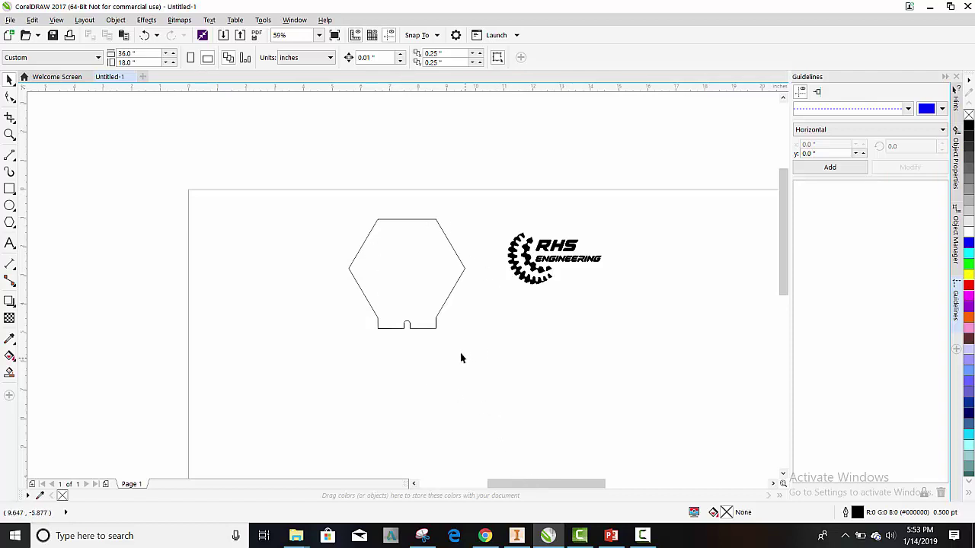
{"action": "left_click", "coordinate": [448, 303]}
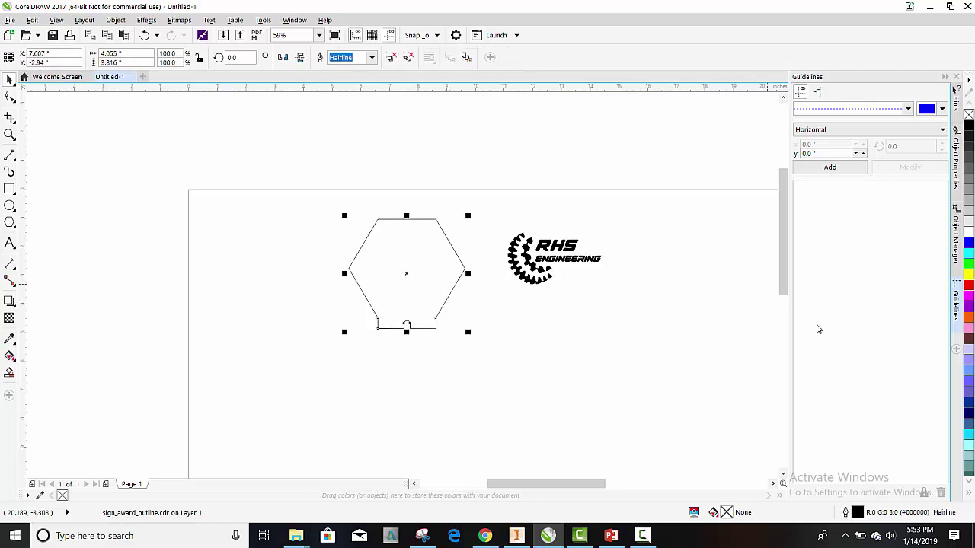
{"action": "right_click", "coordinate": [967, 286]}
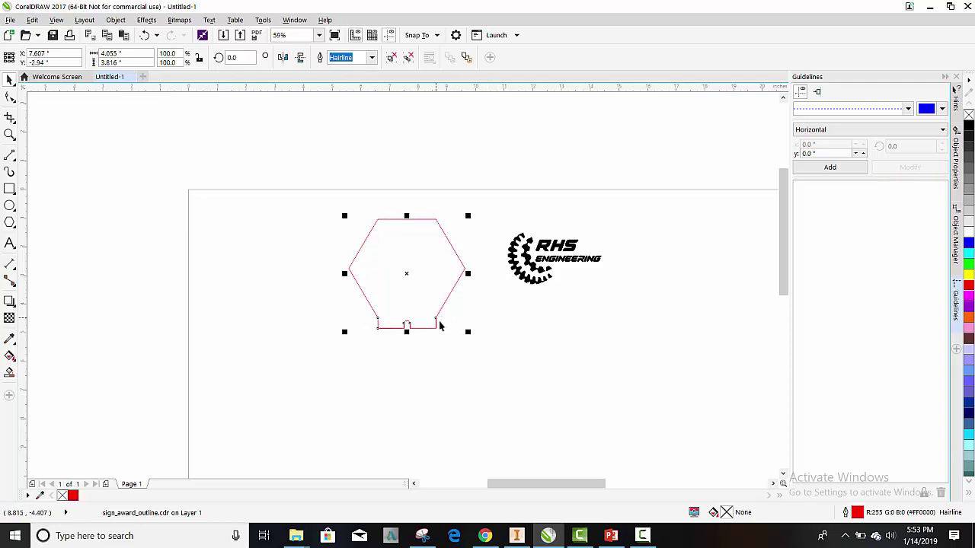
{"action": "left_click", "coordinate": [596, 369]}
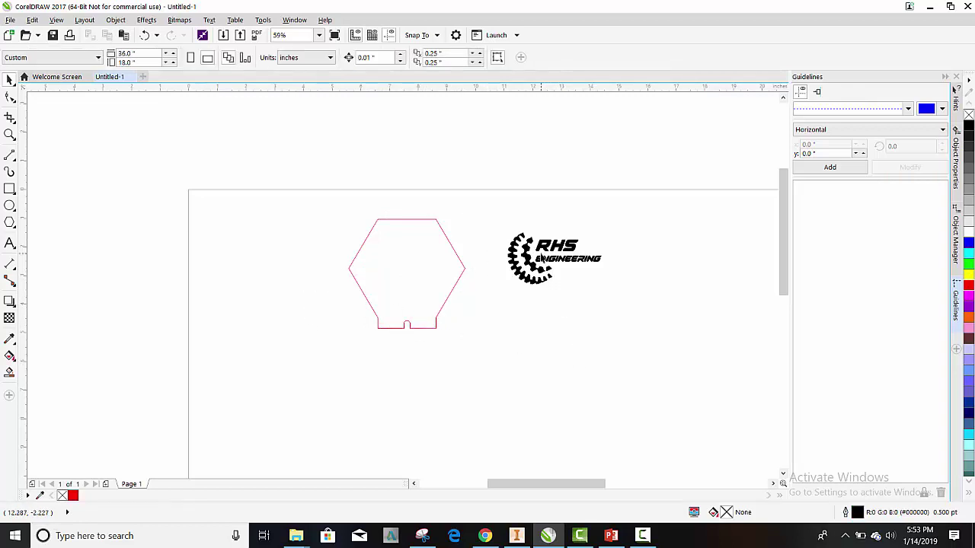
Step: Colour the logo's hairline outline pure blue (R0 G0 B255) and check it at a closer view
{"action": "left_click", "coordinate": [544, 261]}
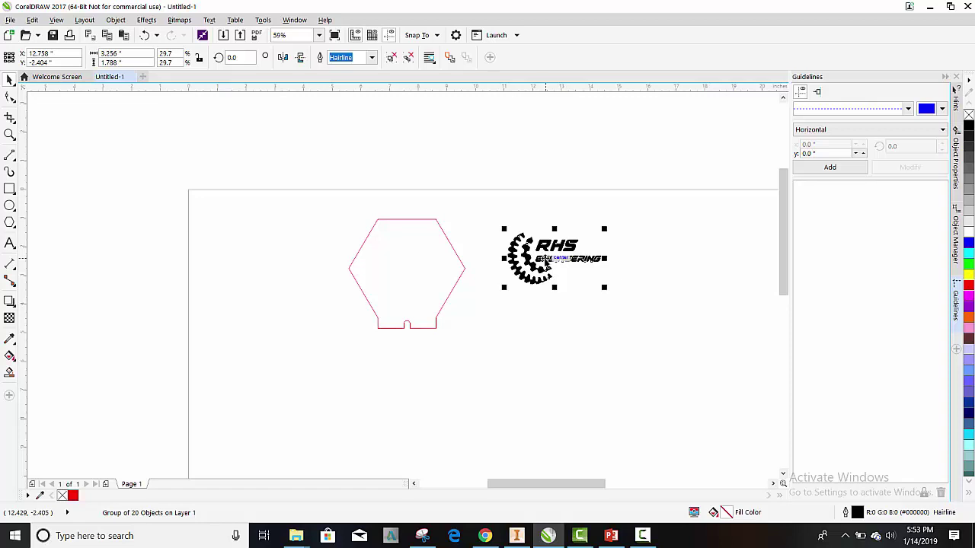
{"action": "left_click", "coordinate": [968, 244]}
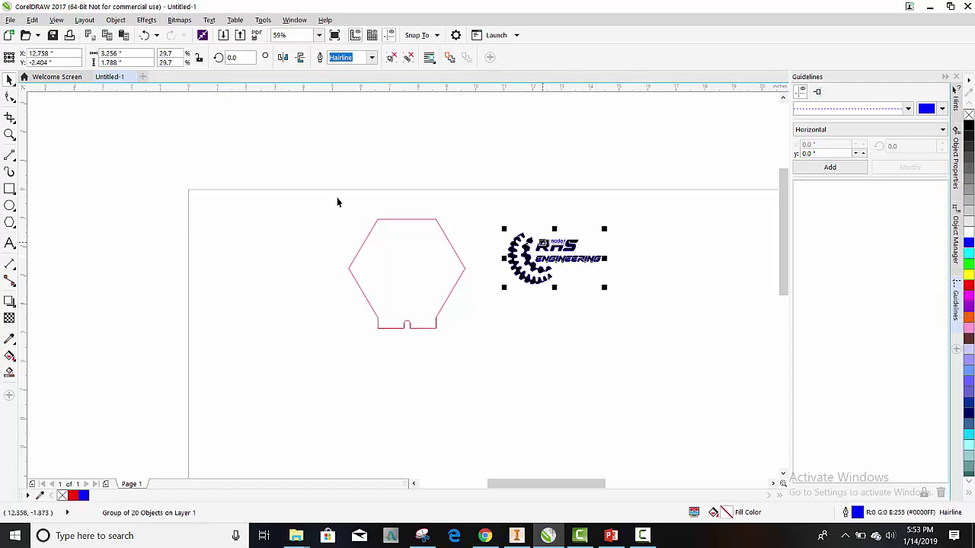
{"action": "left_click", "coordinate": [10, 134]}
{"action": "left_click", "coordinate": [507, 339]}
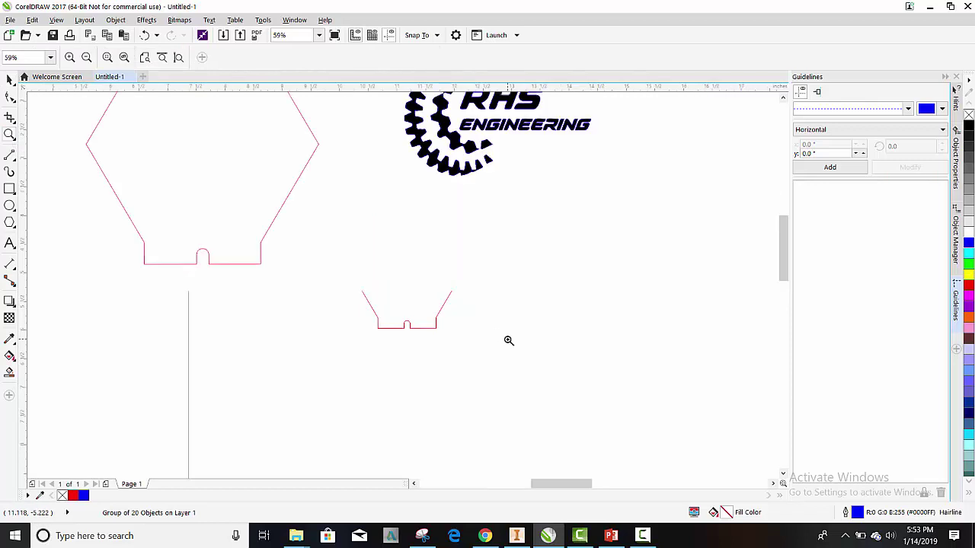
{"action": "scroll", "coordinate": [780, 247], "scroll_direction": "up", "scroll_amount": 3}
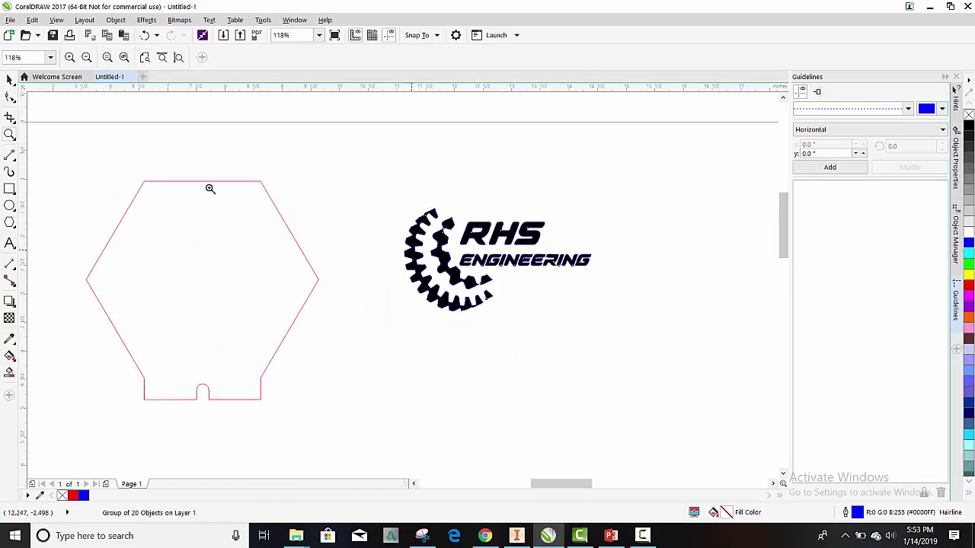
Step: Move the logo inside the hexagonal outline, centred at about X 7.7, Y -2.8 inches
{"action": "left_click", "coordinate": [9, 79]}
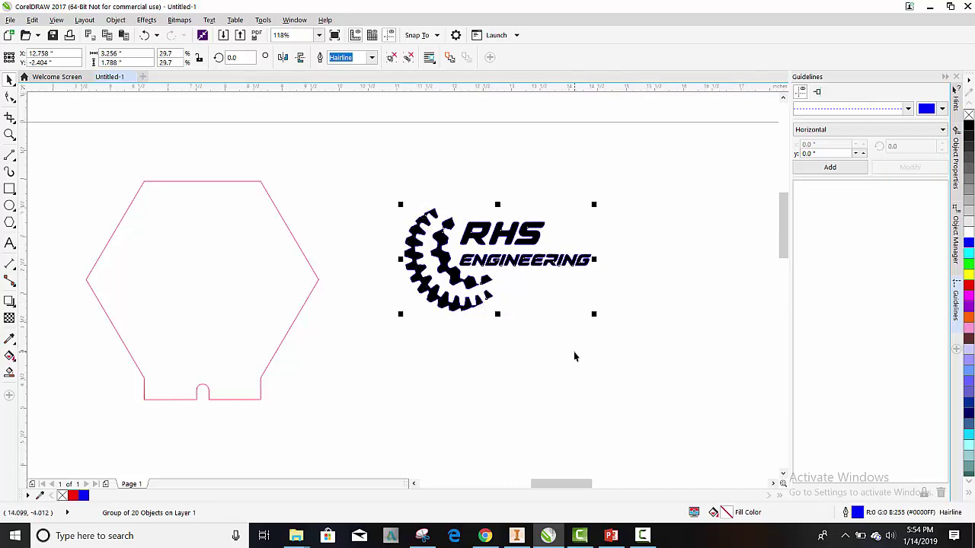
{"action": "left_click", "coordinate": [575, 353]}
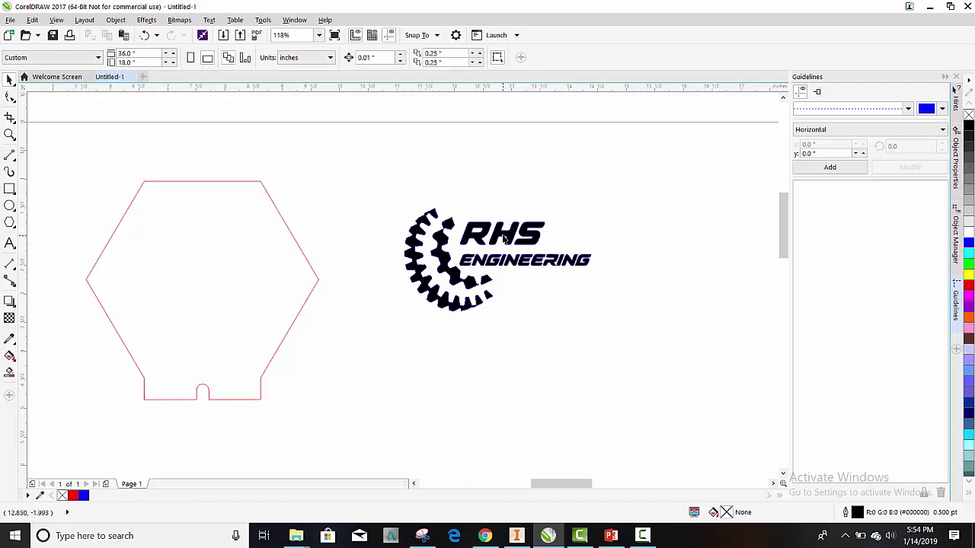
{"action": "left_click", "coordinate": [503, 238]}
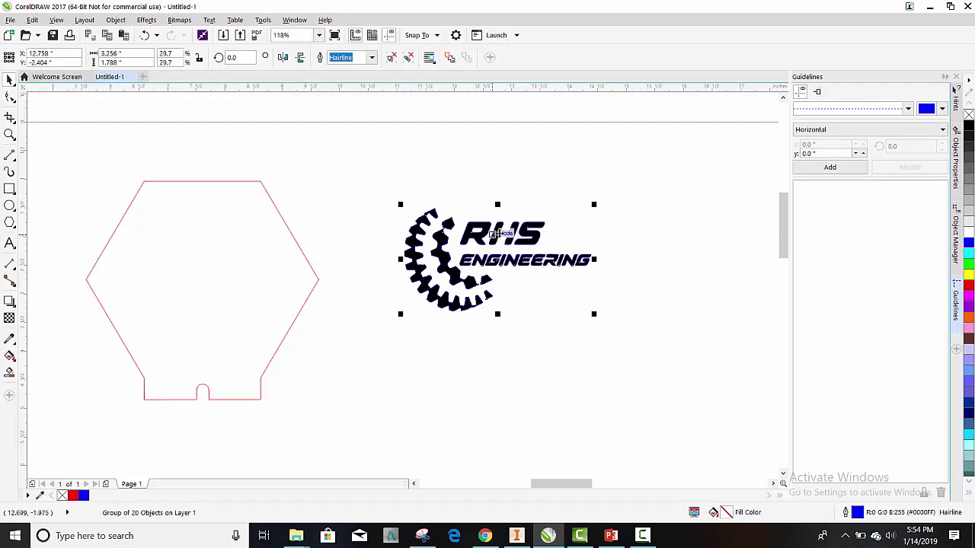
{"action": "left_click_drag", "start_coordinate": [501, 231], "coordinate": [216, 256]}
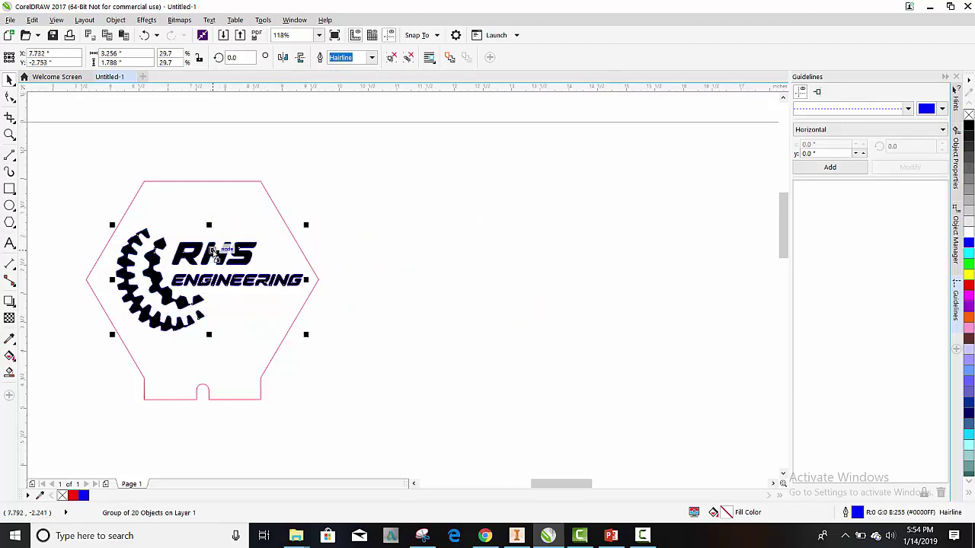
{"action": "key", "text": "ctrl+Down"}
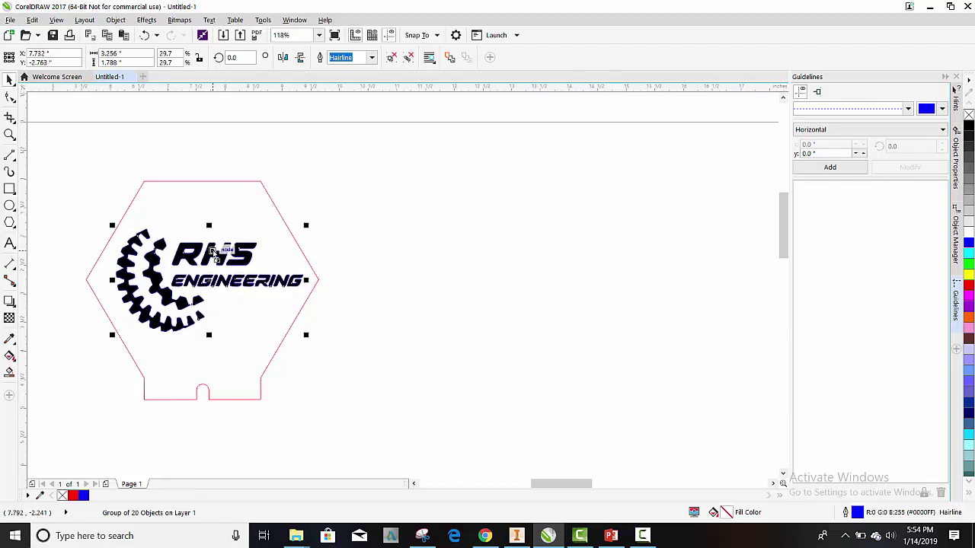
{"action": "left_click", "coordinate": [389, 265]}
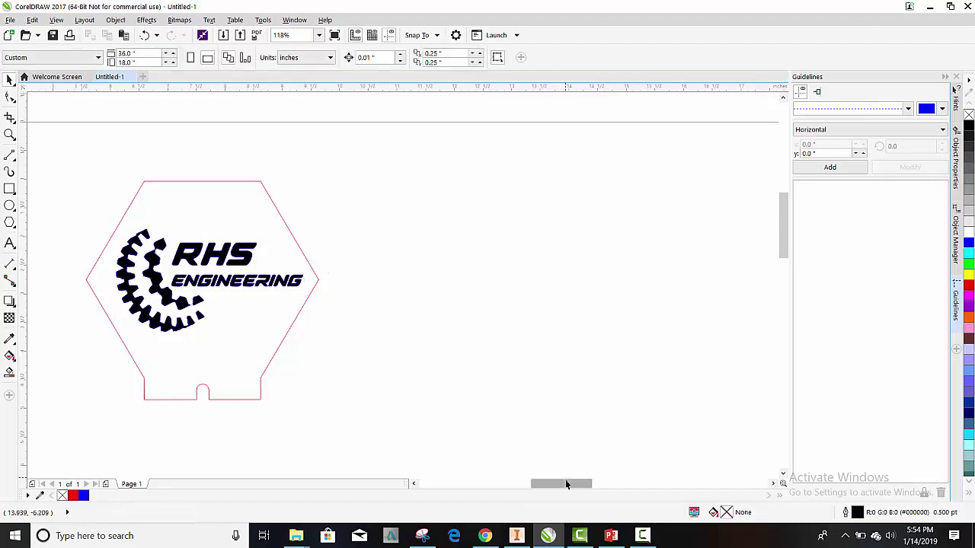
Step: Move the hexagon and logo together toward the page's upper-left corner, centred at about X 4.9, Y -3.6 inches
{"action": "left_click", "coordinate": [10, 134]}
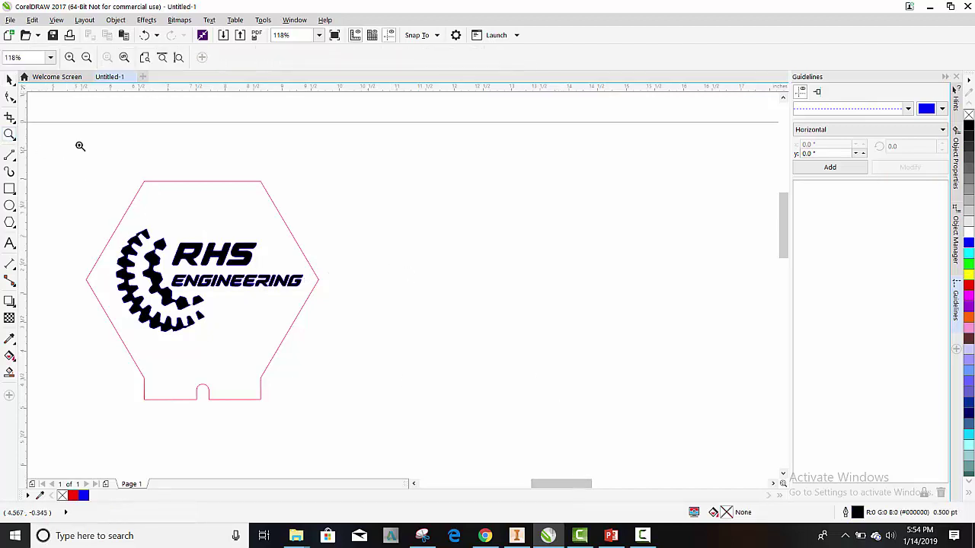
{"action": "right_click", "coordinate": [335, 244]}
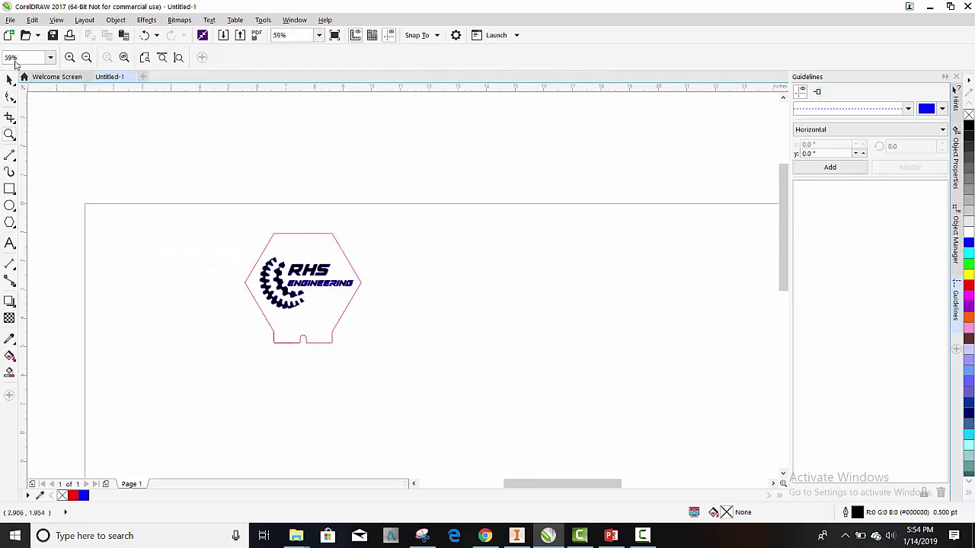
{"action": "left_click", "coordinate": [9, 81]}
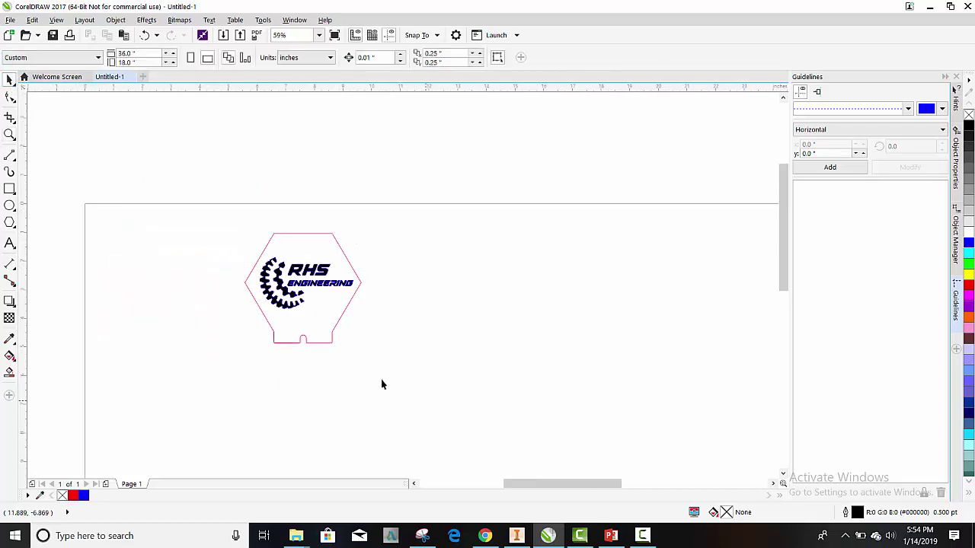
{"action": "left_click_drag", "start_coordinate": [424, 398], "coordinate": [200, 183]}
{"action": "left_click_drag", "start_coordinate": [322, 257], "coordinate": [242, 280]}
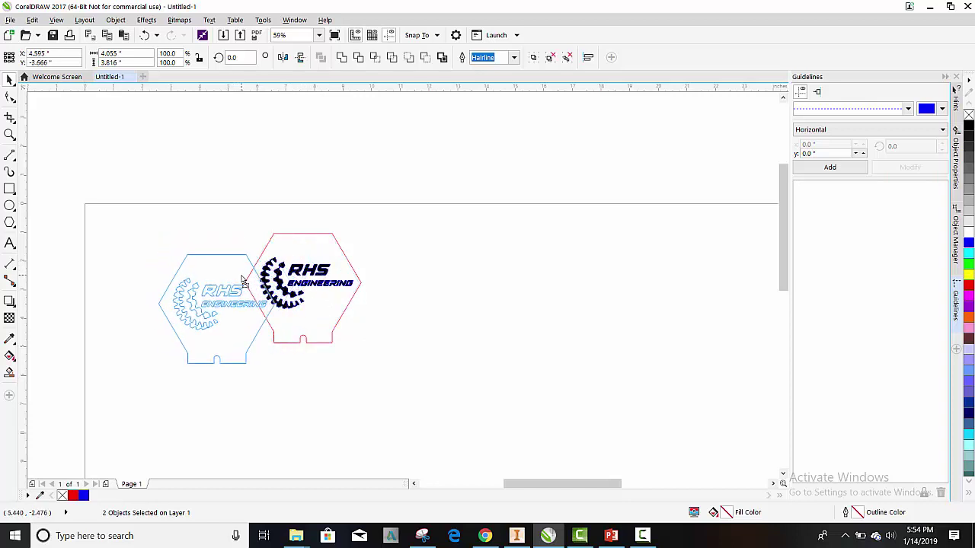
{"action": "left_click_drag", "start_coordinate": [242, 280], "coordinate": [250, 276]}
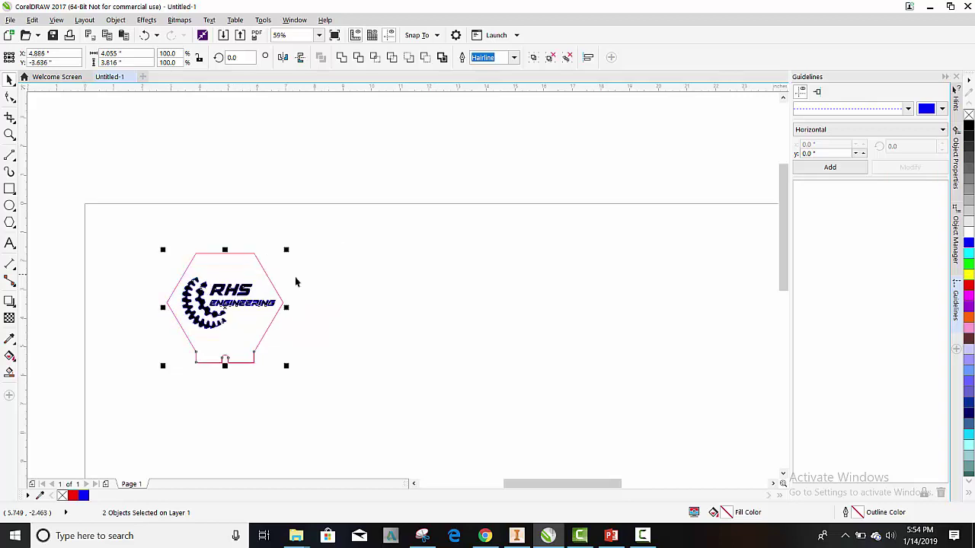
{"action": "left_click", "coordinate": [505, 320]}
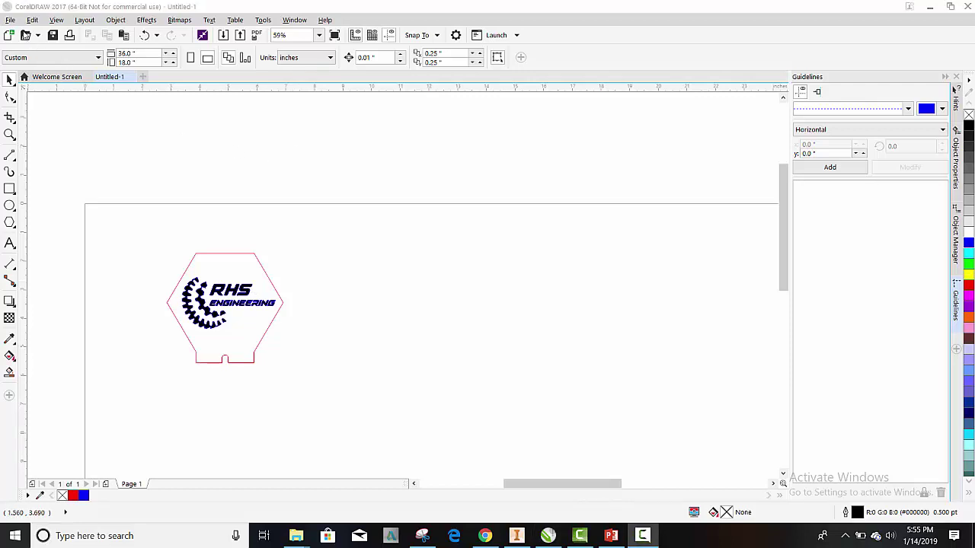
Step: Open the print settings for the drawing and bring up the PLS6.75 printer's laser preferences
{"action": "left_click", "coordinate": [10, 21]}
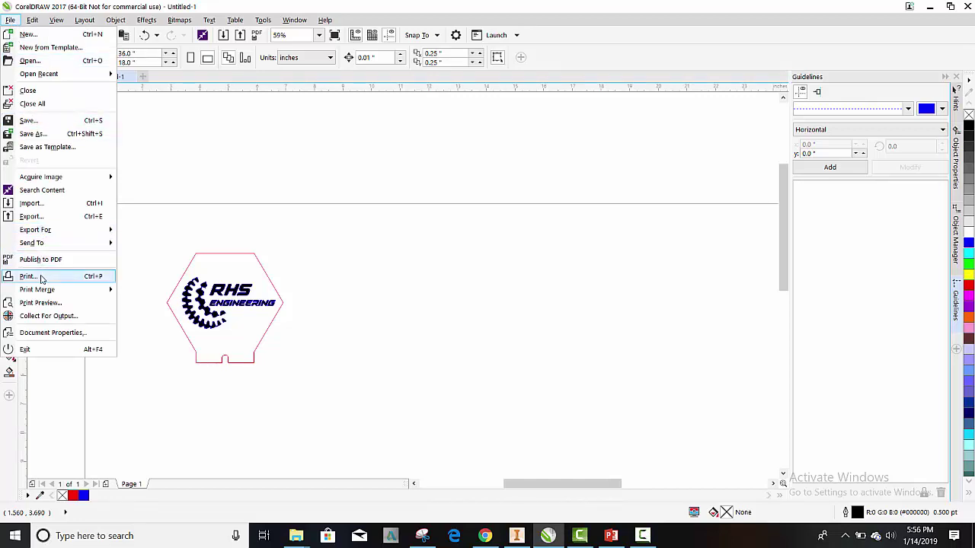
{"action": "left_click", "coordinate": [41, 278]}
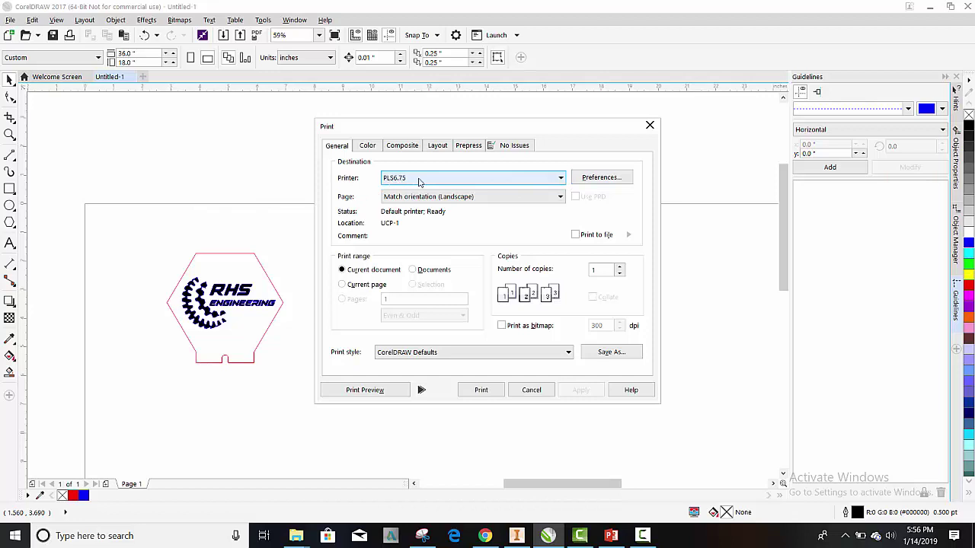
{"action": "left_click", "coordinate": [601, 179]}
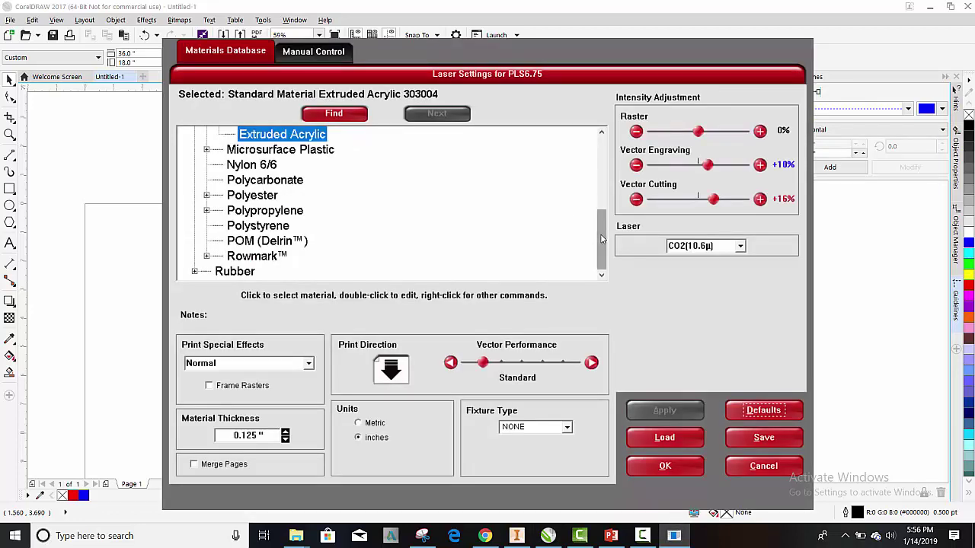
Step: Collapse the Acrylic and Plastic groups in the materials database so that only the top-level material categories are listed
{"action": "left_click_drag", "start_coordinate": [601, 239], "coordinate": [604, 175]}
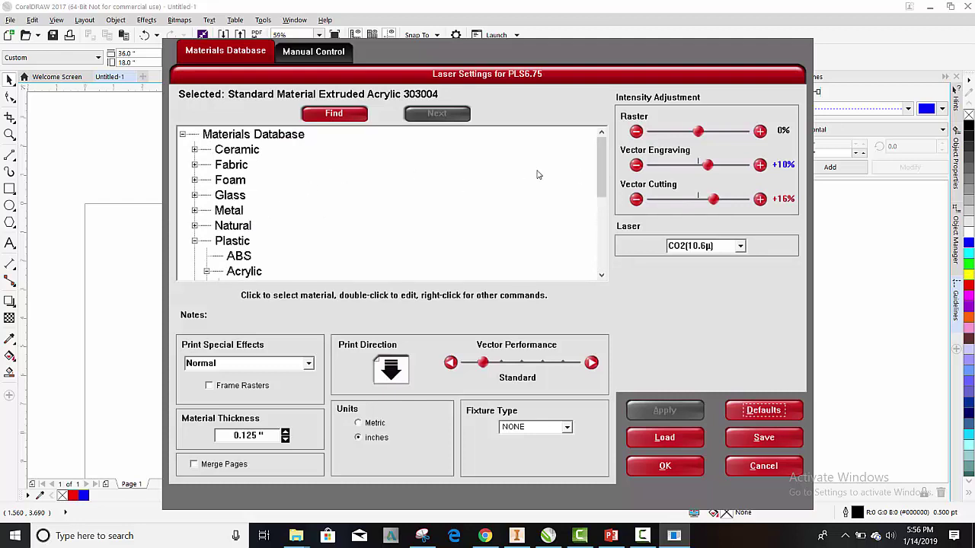
{"action": "left_click_drag", "start_coordinate": [605, 152], "coordinate": [602, 167]}
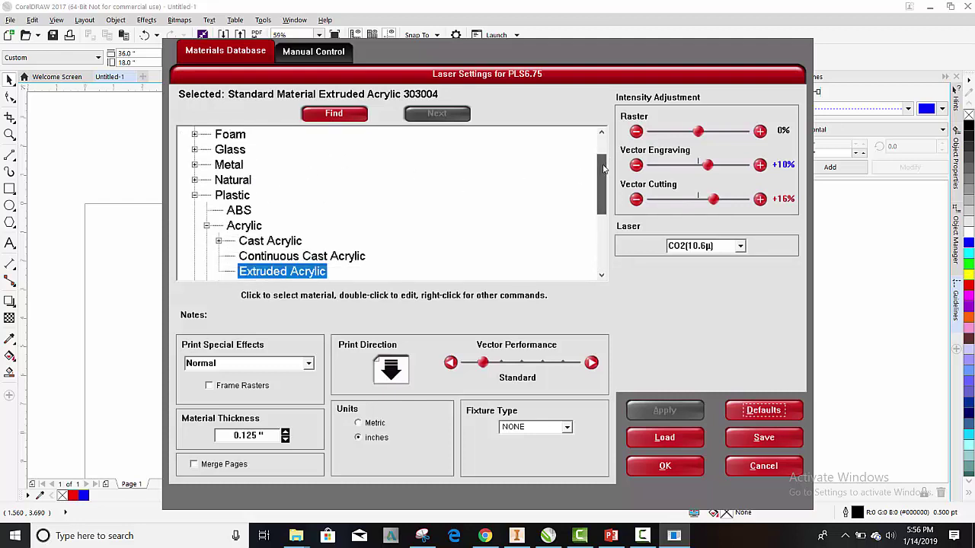
{"action": "left_click", "coordinate": [235, 197]}
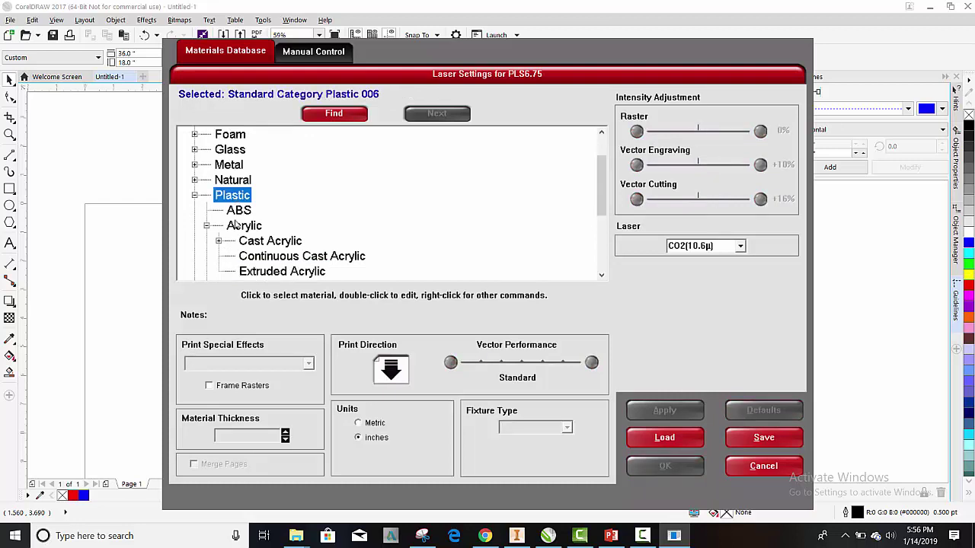
{"action": "left_click", "coordinate": [207, 225]}
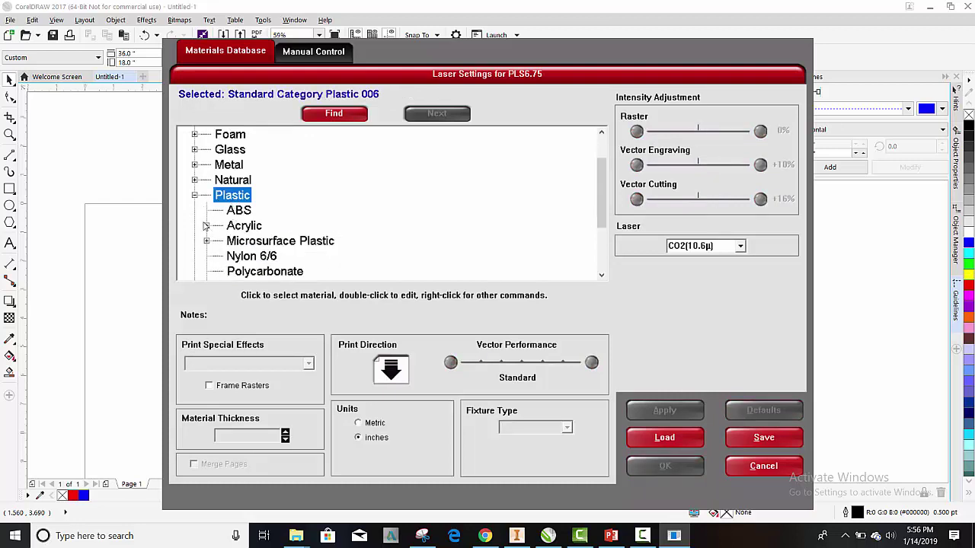
{"action": "left_click", "coordinate": [195, 196]}
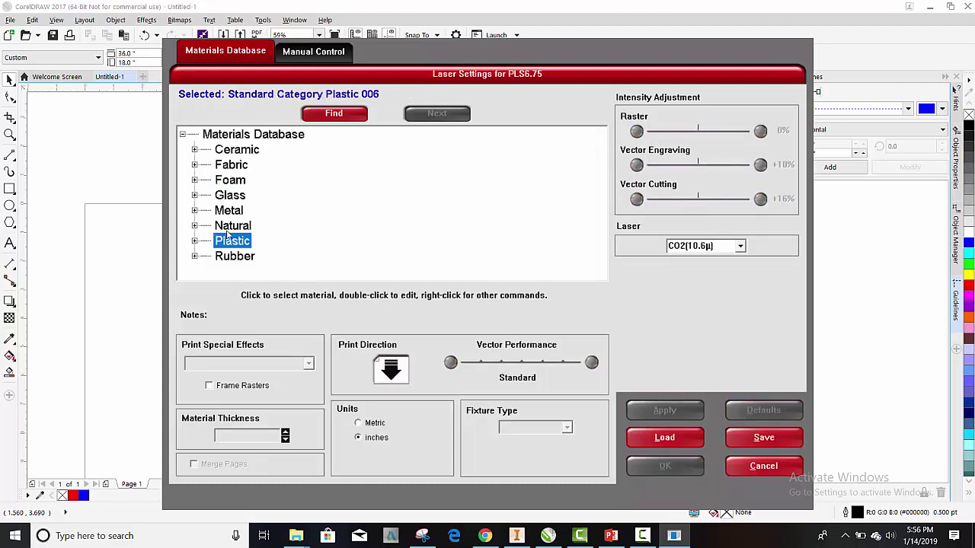
{"action": "double_click", "coordinate": [232, 242]}
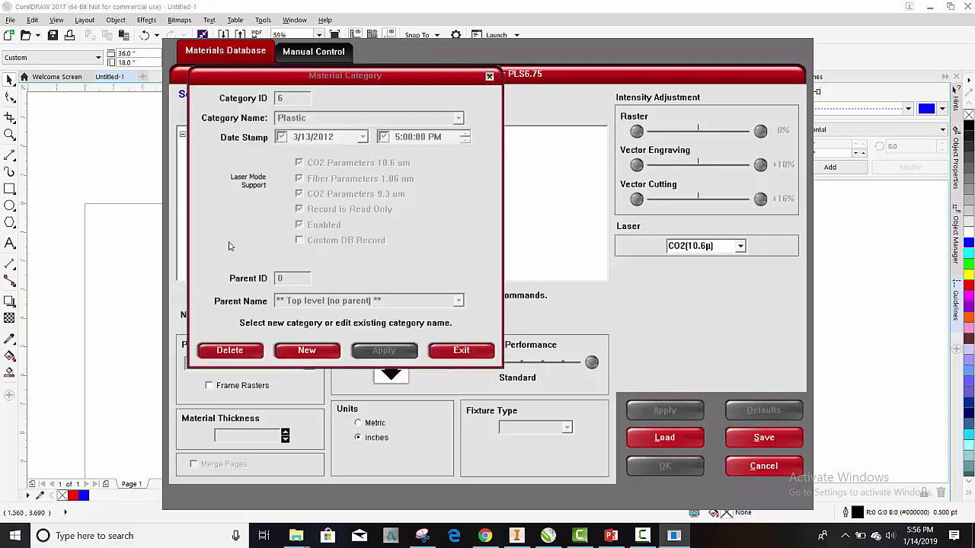
{"action": "left_click", "coordinate": [460, 351]}
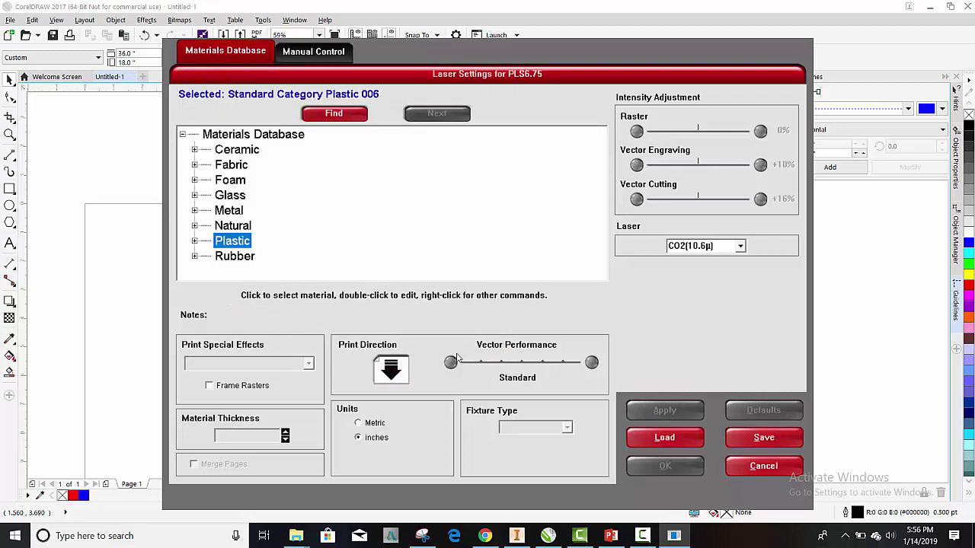
Step: Choose Extruded Acrylic from the Acrylic group under Plastic, with a 0.125-inch material thickness, and apply and accept the laser settings
{"action": "left_click", "coordinate": [195, 240]}
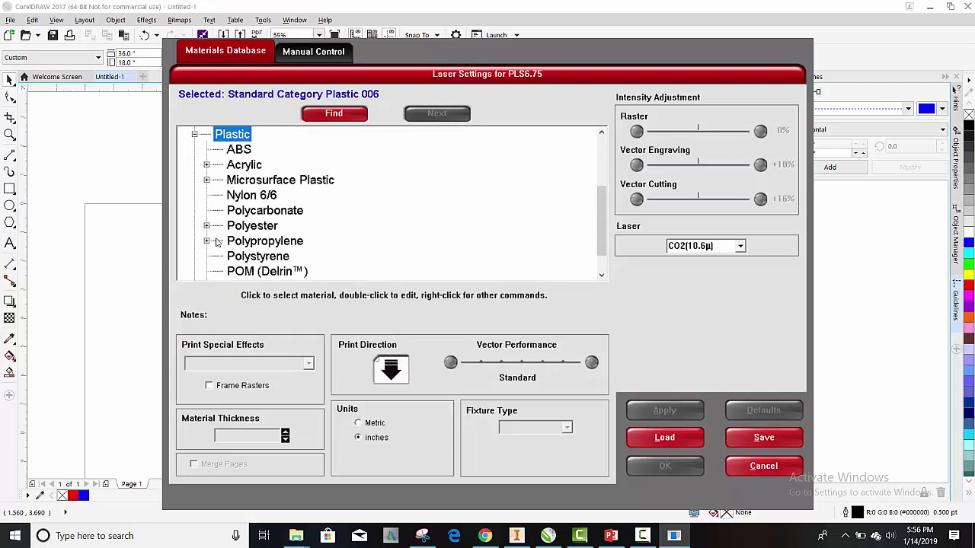
{"action": "left_click", "coordinate": [207, 165]}
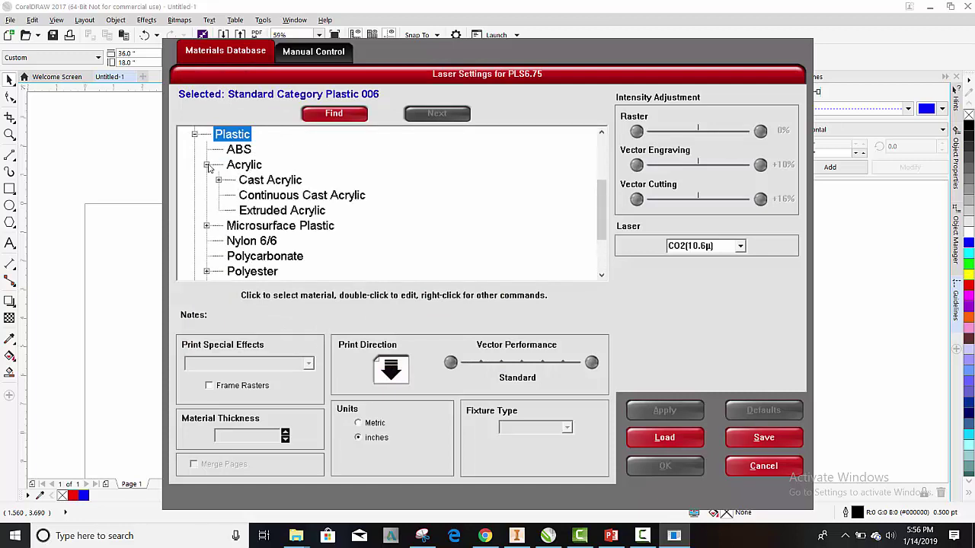
{"action": "left_click", "coordinate": [268, 211]}
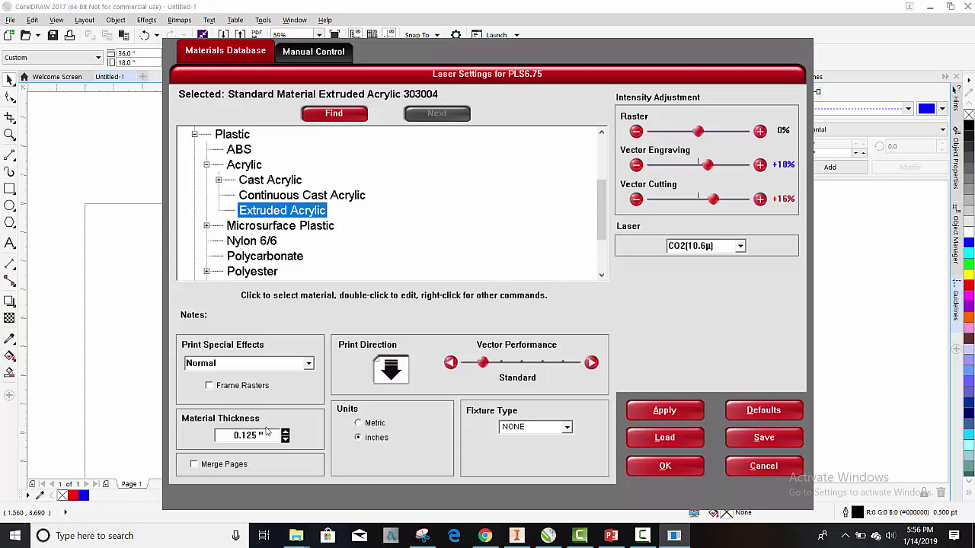
{"action": "left_click_drag", "start_coordinate": [245, 435], "coordinate": [234, 435]}
{"action": "left_click", "coordinate": [677, 414]}
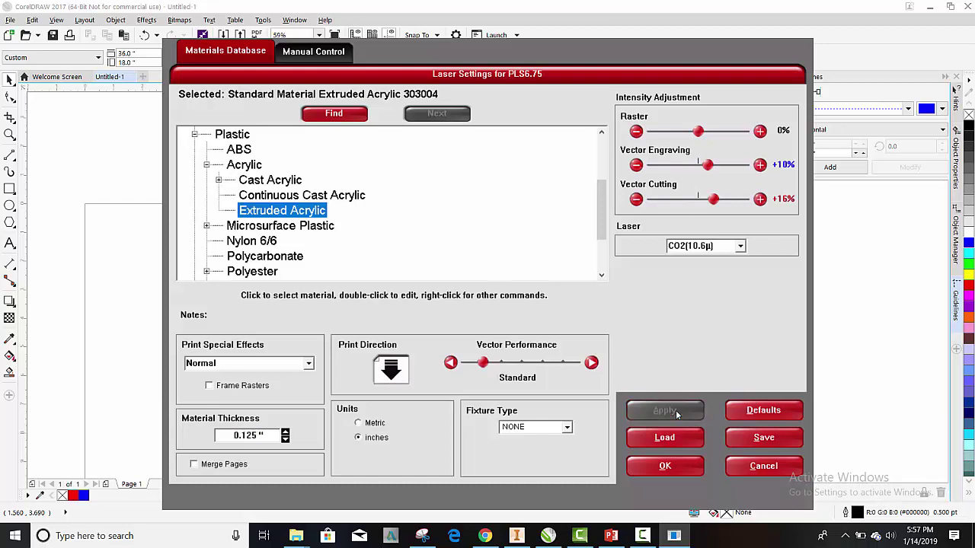
{"action": "left_click", "coordinate": [667, 466]}
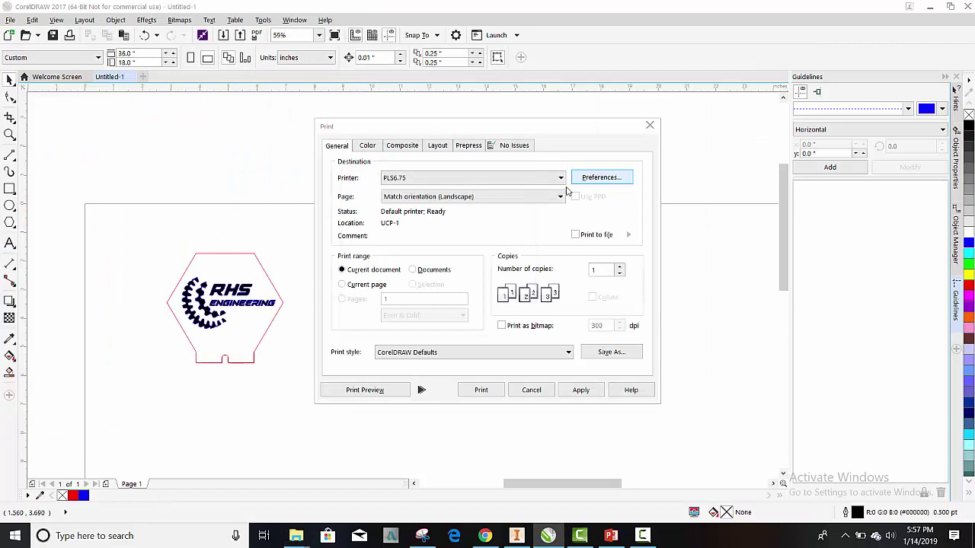
Step: Apply the print settings and send the current document to the PLS6.75 laser
{"action": "left_click", "coordinate": [575, 391]}
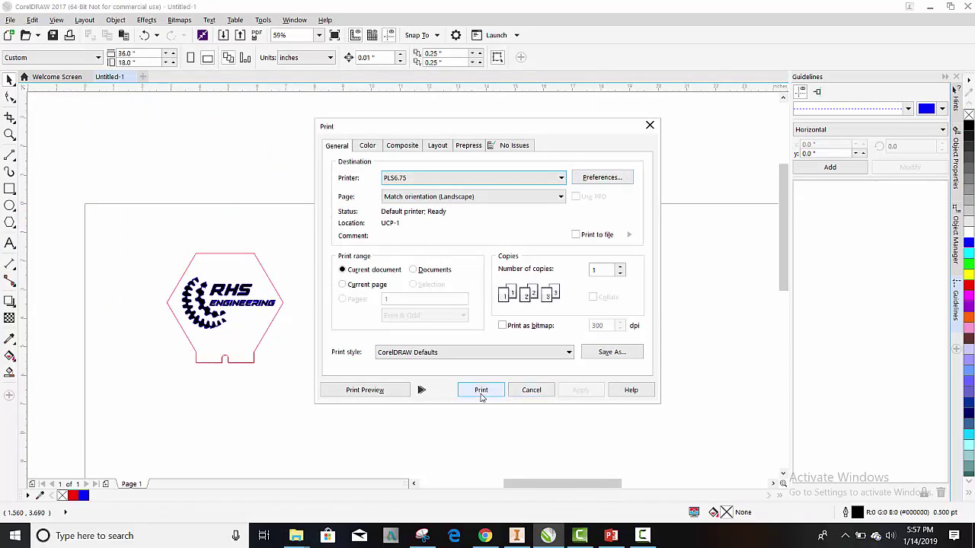
{"action": "left_click", "coordinate": [480, 390]}
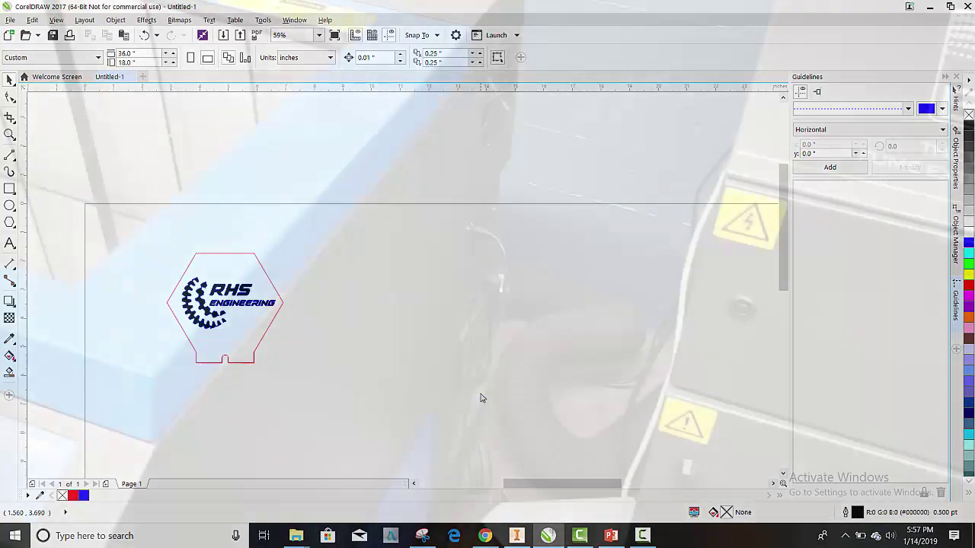